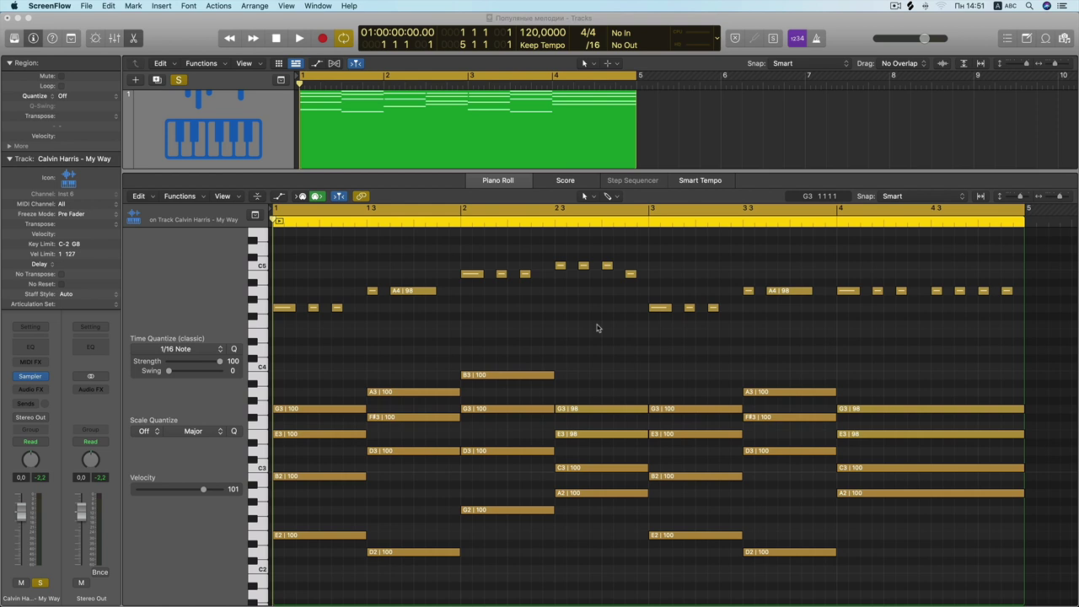
- Play the Calvin Harris - My Way pattern and examine the notes of bars 1, 2 and 3 by selecting each bar
click(381, 253)
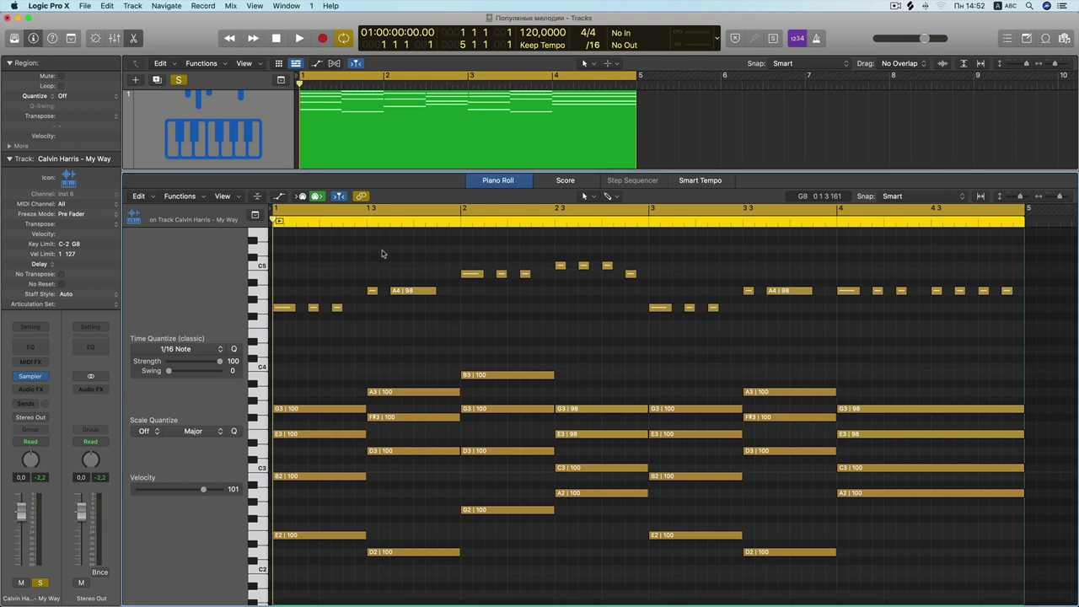
key(space)
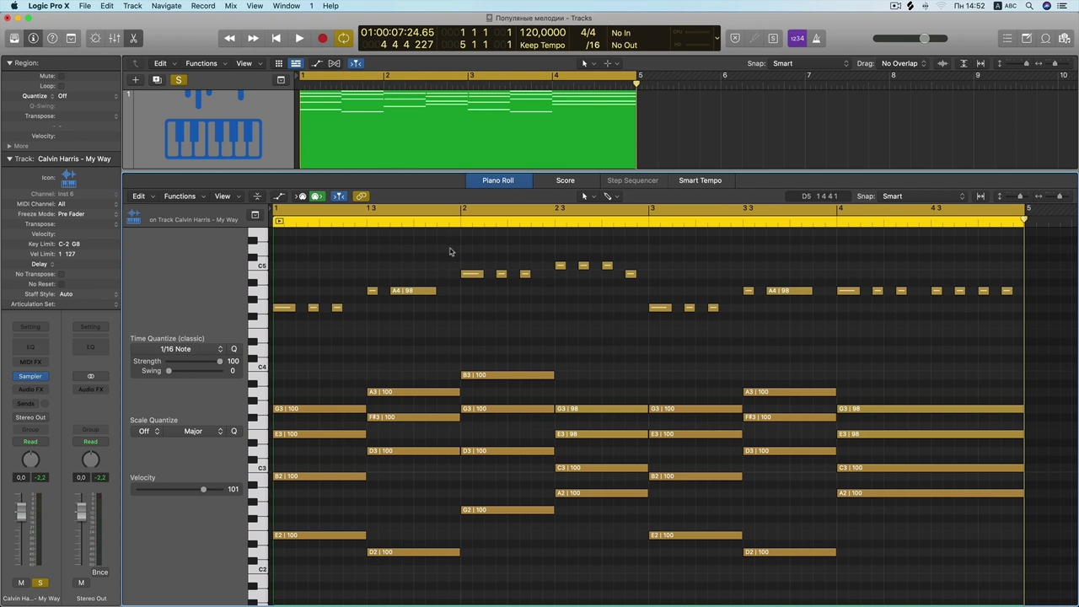
drag(449, 245, 645, 558)
click(666, 374)
drag(455, 255, 286, 572)
click(337, 358)
drag(465, 232, 646, 548)
click(597, 371)
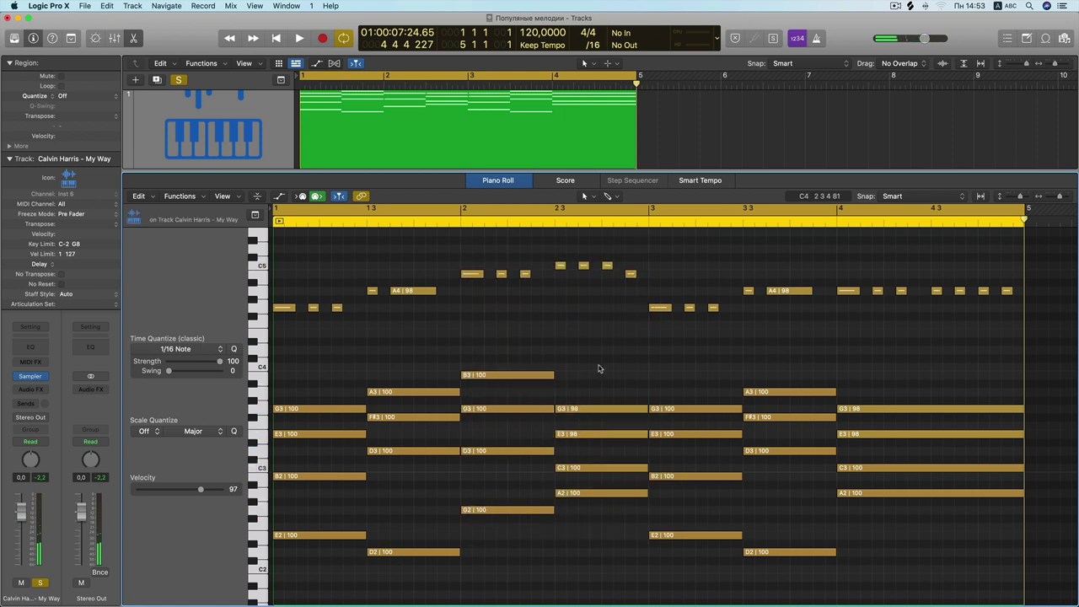
drag(654, 240, 818, 570)
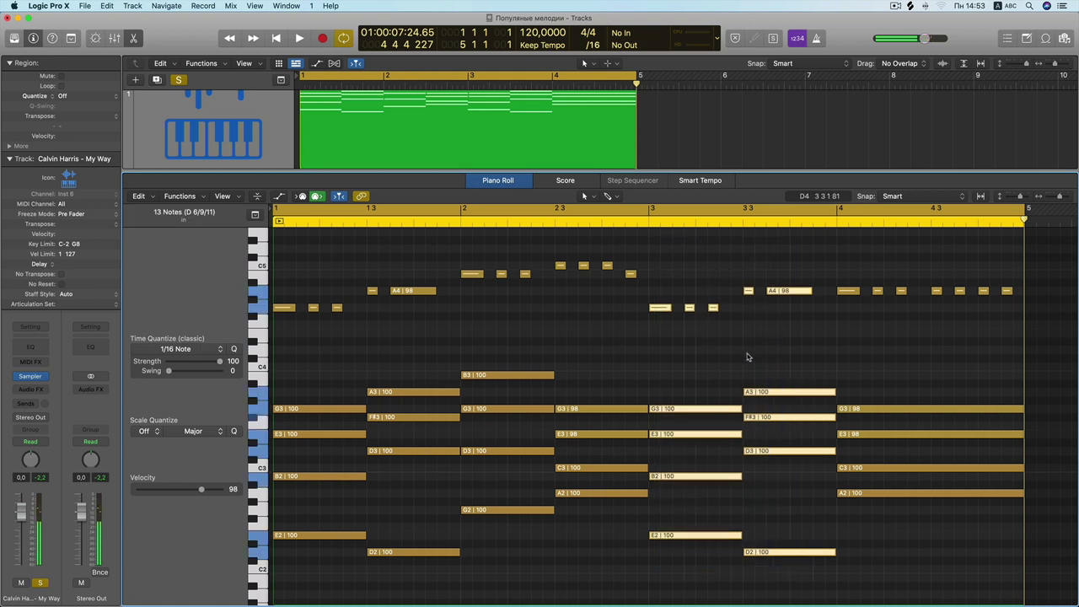
click(746, 357)
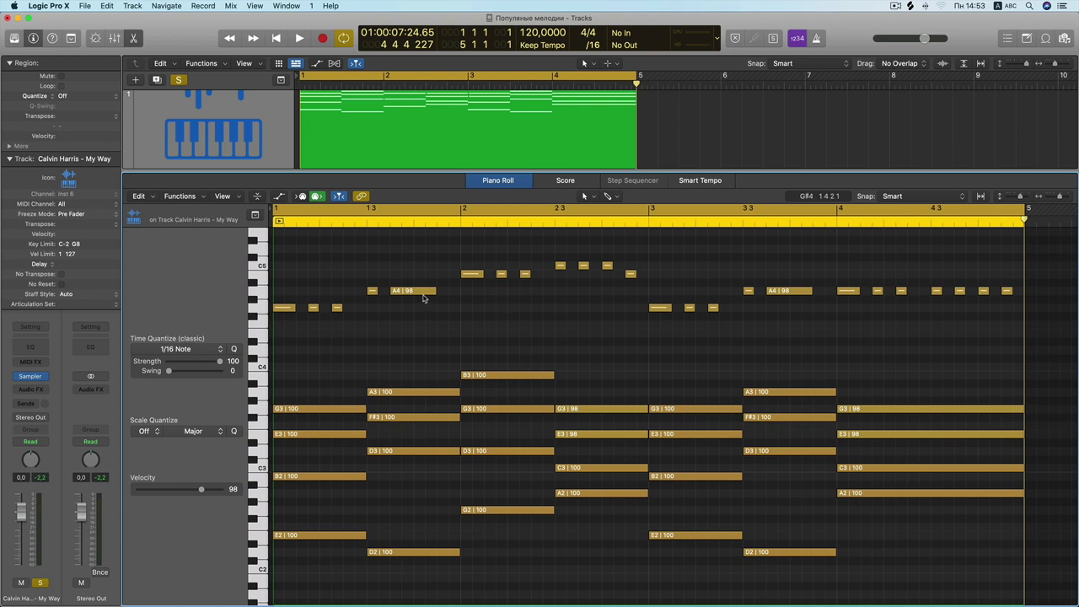
- Shift bar 1's notes over bar 3 to compare the two bars, and return them to bar 1
drag(457, 263, 282, 564)
scroll(304, 539, up, 1)
drag(316, 401, 668, 398)
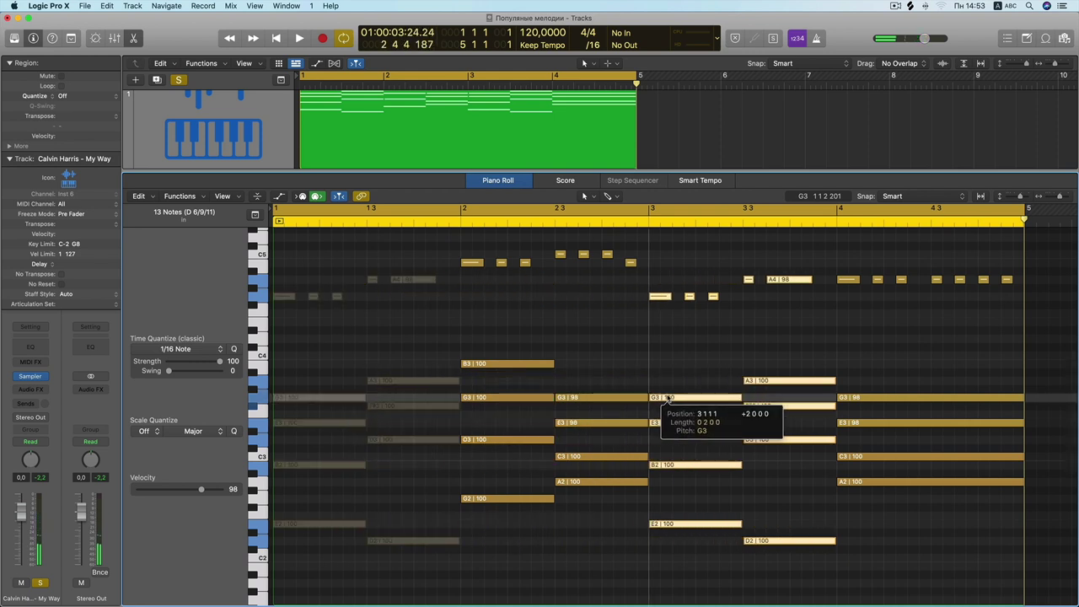
drag(668, 398, 293, 401)
click(363, 358)
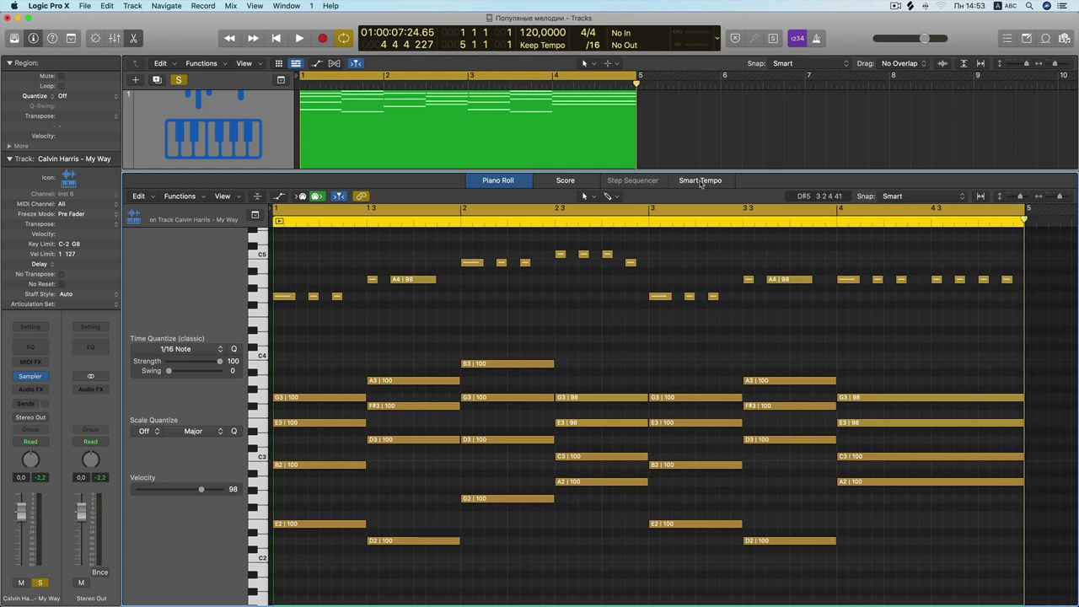
- Close the piano roll and divide the four-bar region at the starts of bars 2, 3 and 4
key(p)
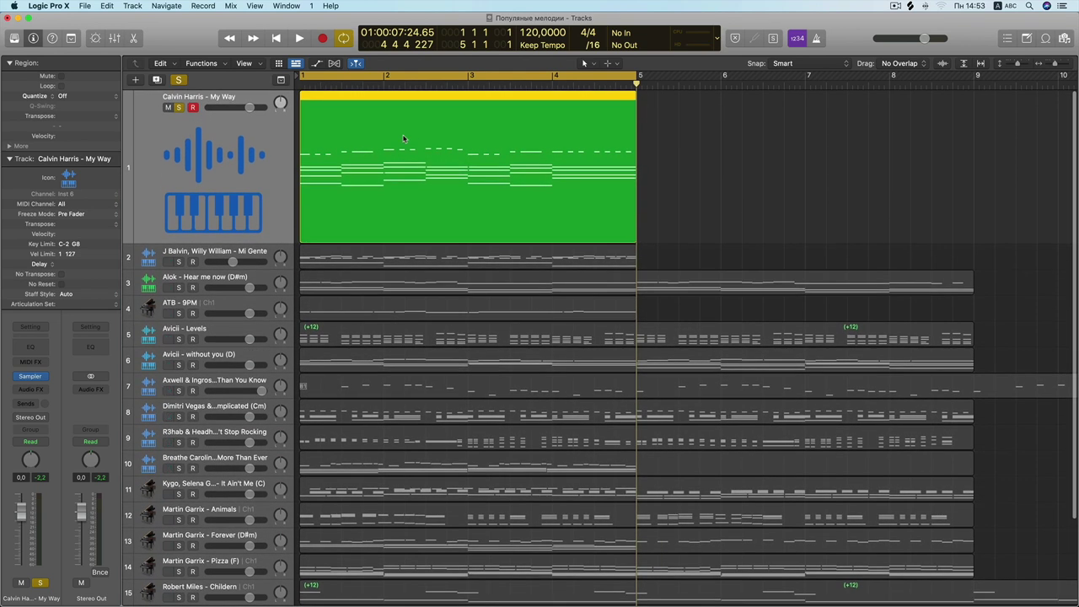
click(384, 135)
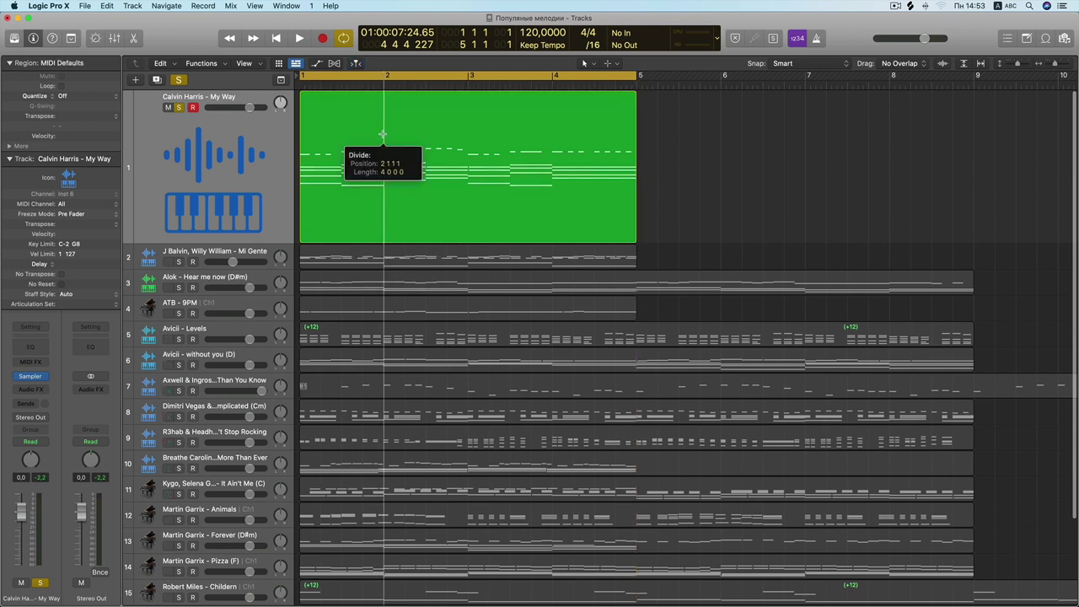
click(468, 134)
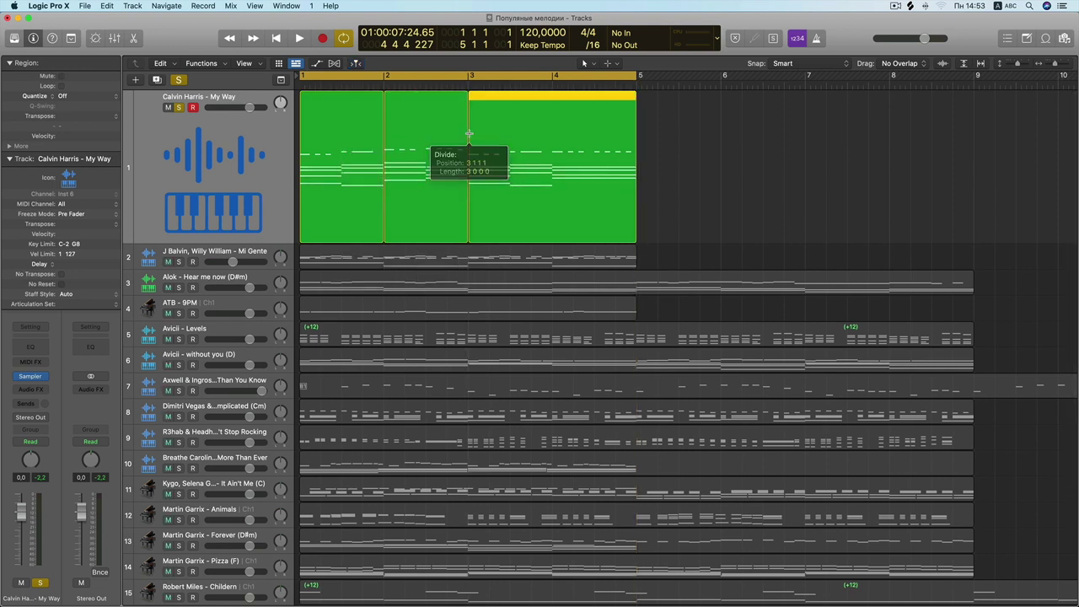
click(552, 138)
- Name the first one-bar region 1 and the second one 2
click(344, 108)
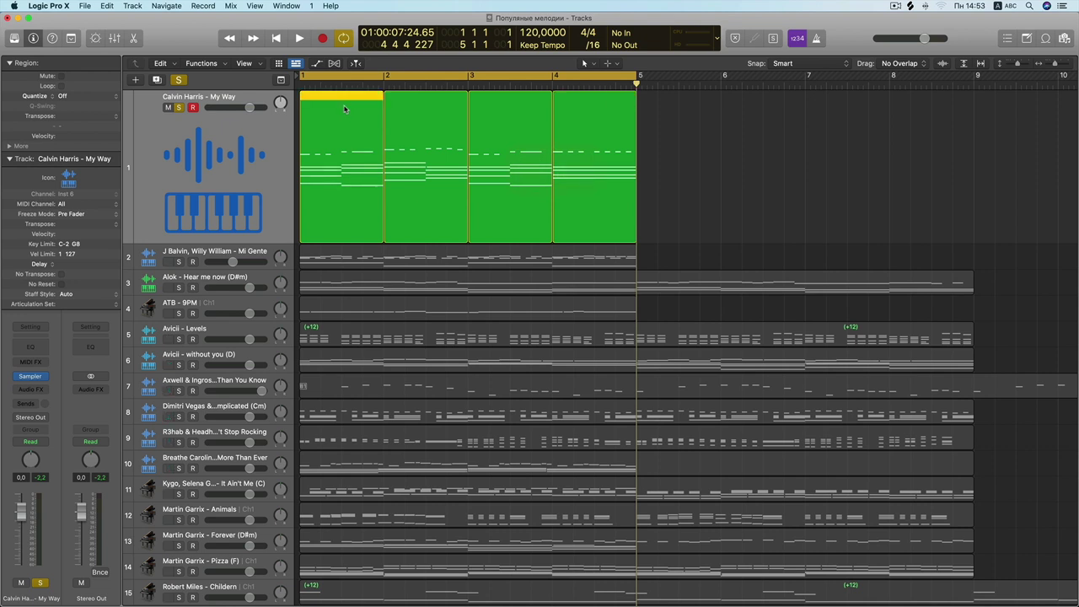
key(shift+n)
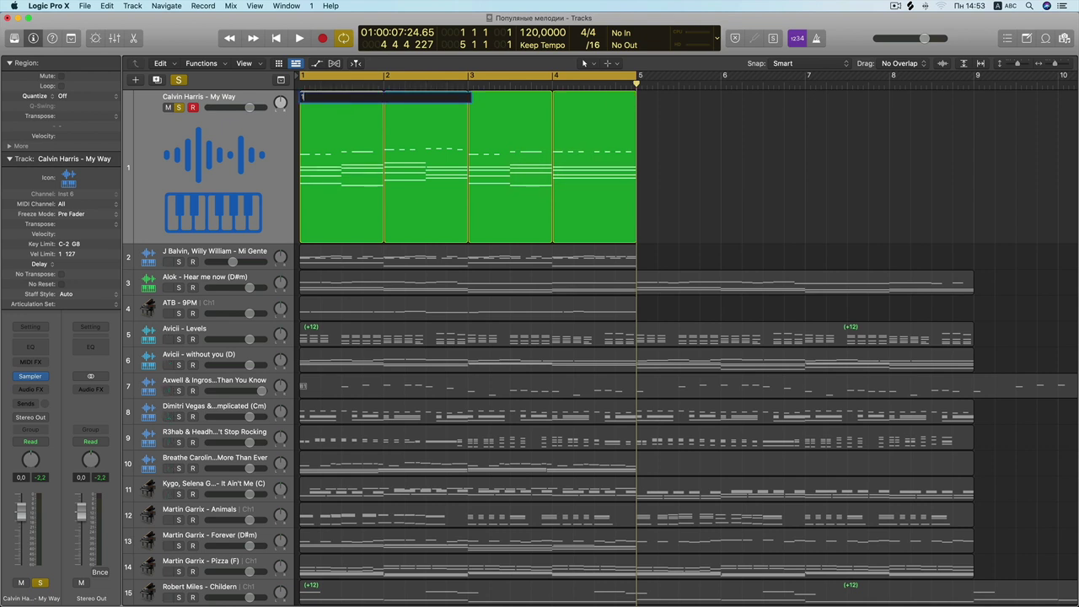
text(1)
key(Return)
click(437, 132)
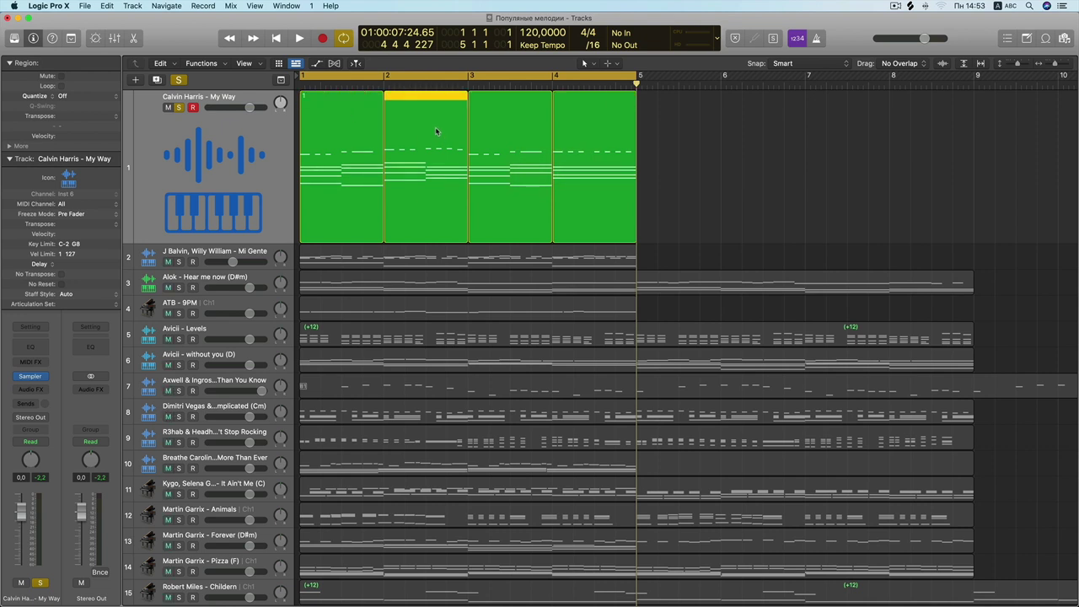
key(shift+n)
text(2)
key(Return)
- Name the third one-bar region 1 and the fourth one 3
click(485, 124)
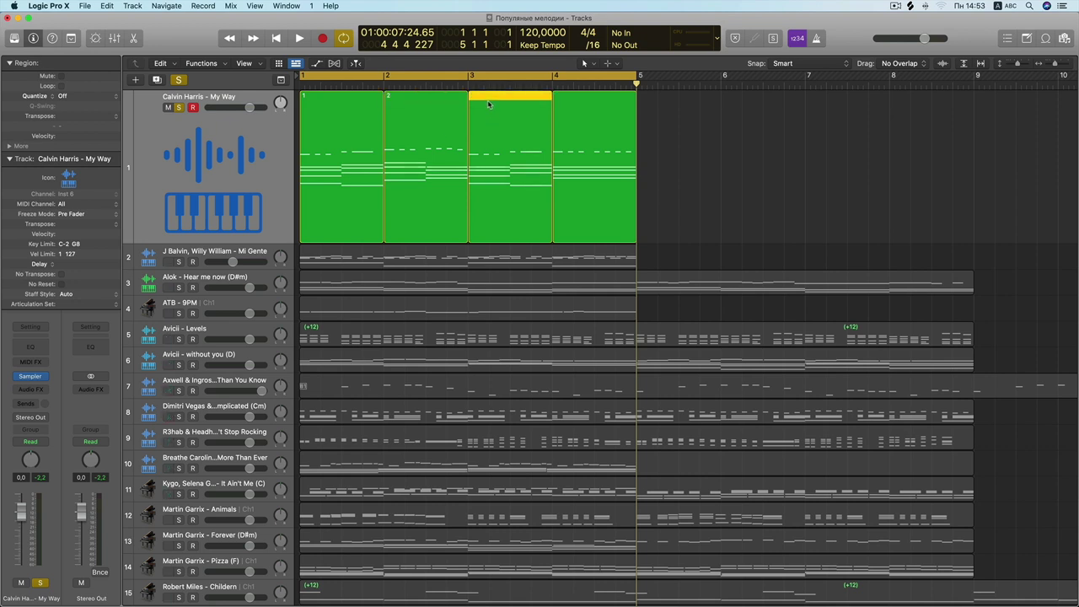
key(shift+n)
text(1)
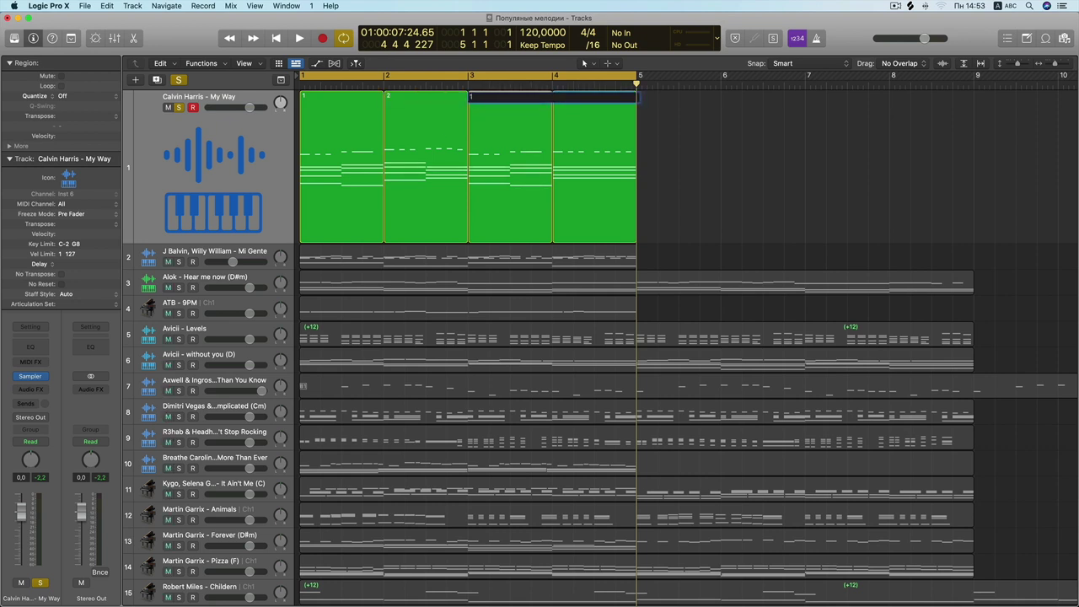
key(Return)
click(481, 101)
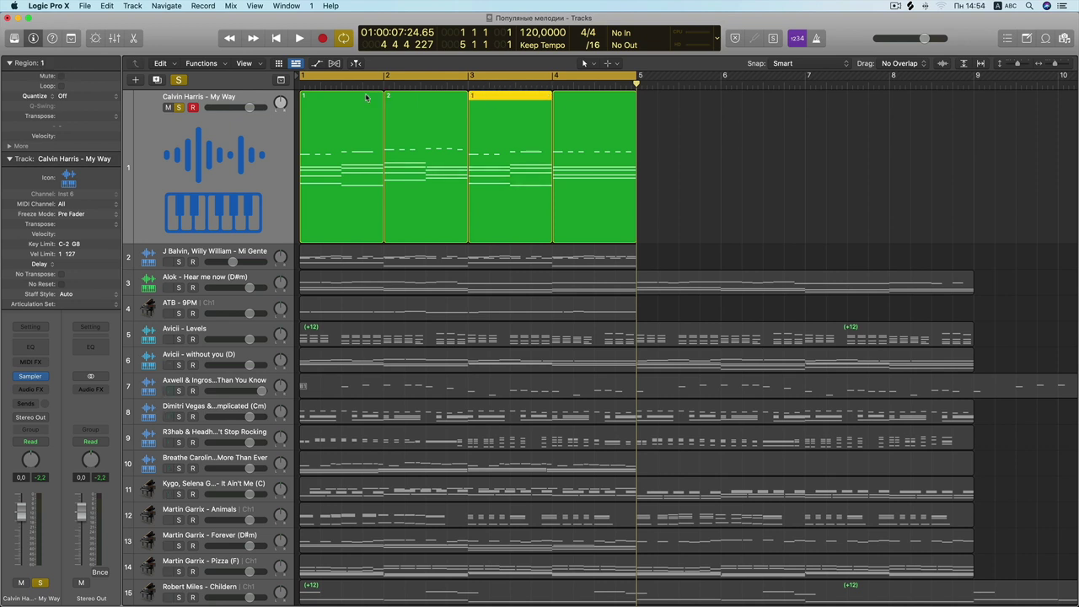
click(366, 108)
click(482, 129)
click(570, 97)
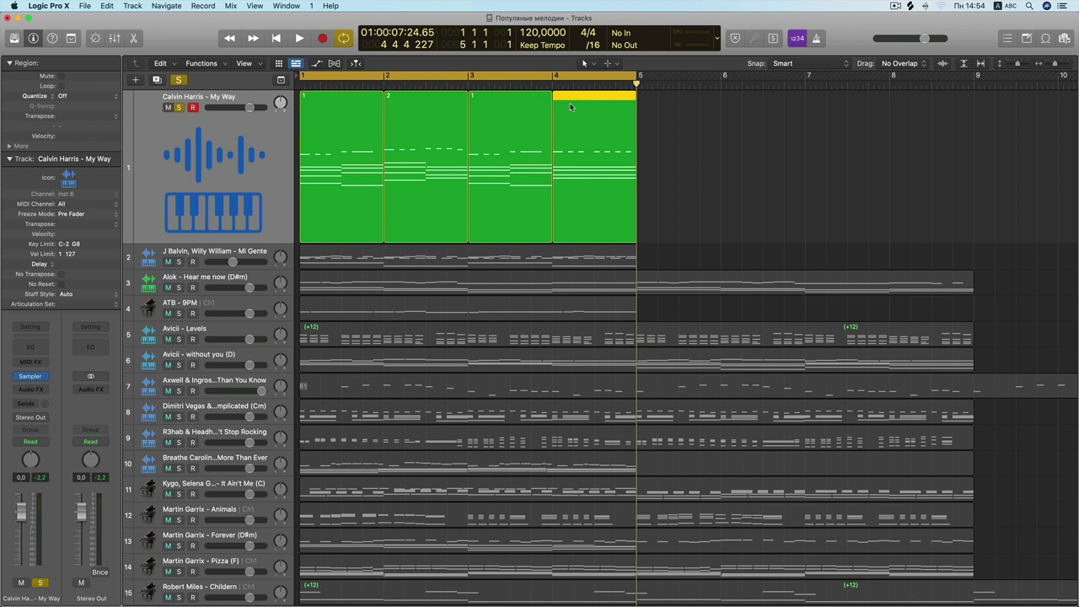
click(570, 105)
text(3)
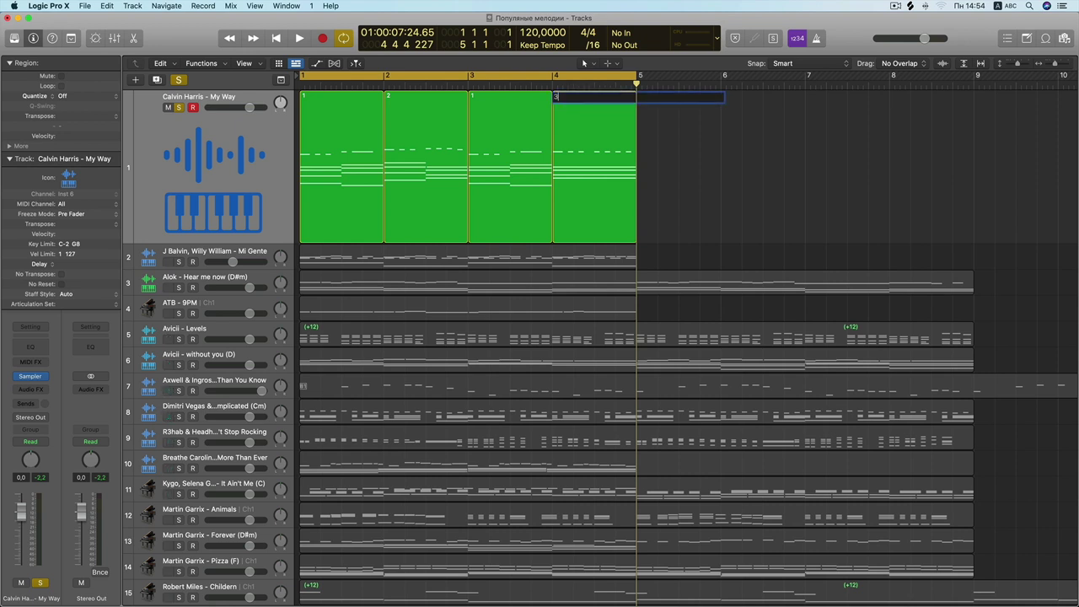
click(528, 109)
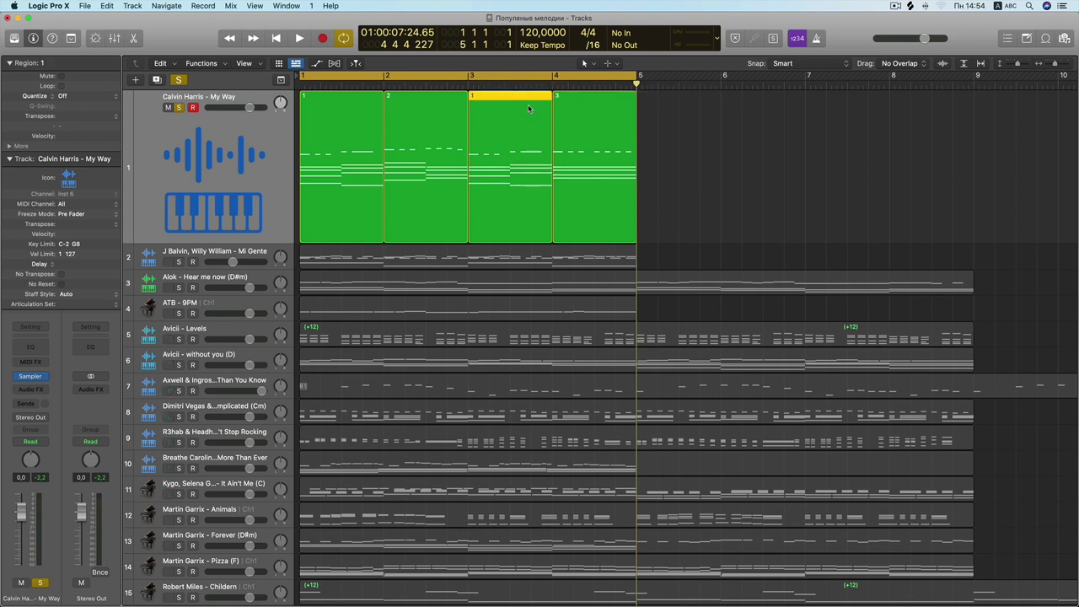
- Undo the region names and divisions to restore the single four-bar region
click(415, 121)
click(590, 123)
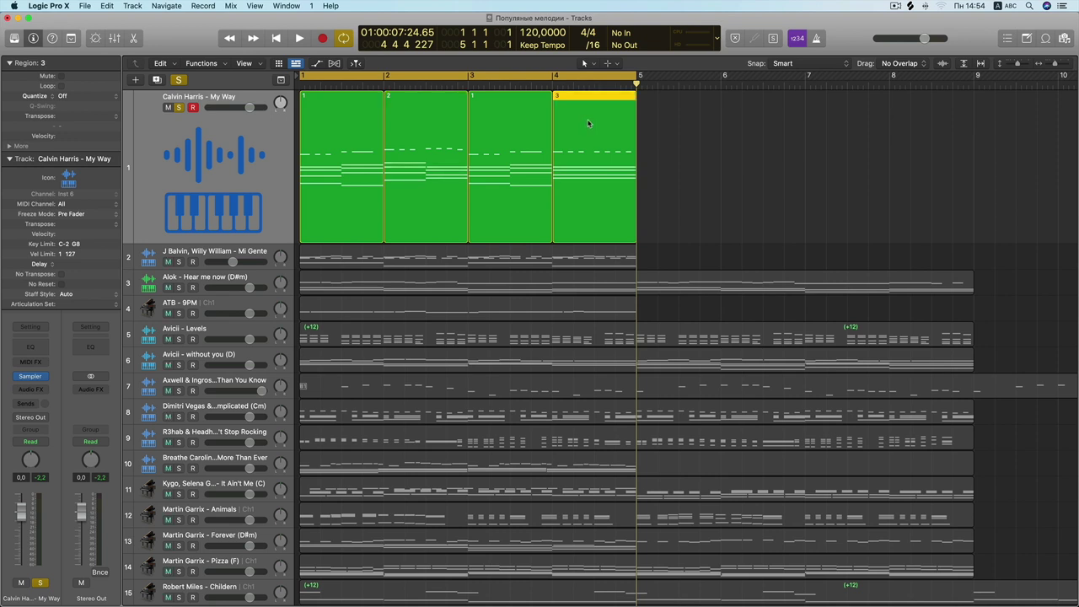
drag(706, 136, 363, 140)
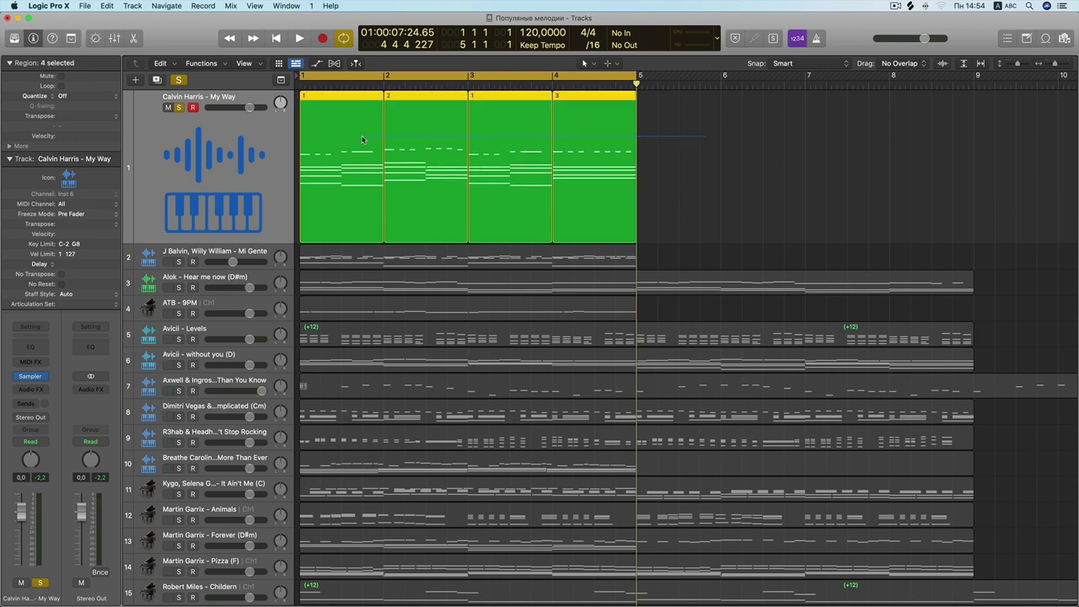
click(664, 143)
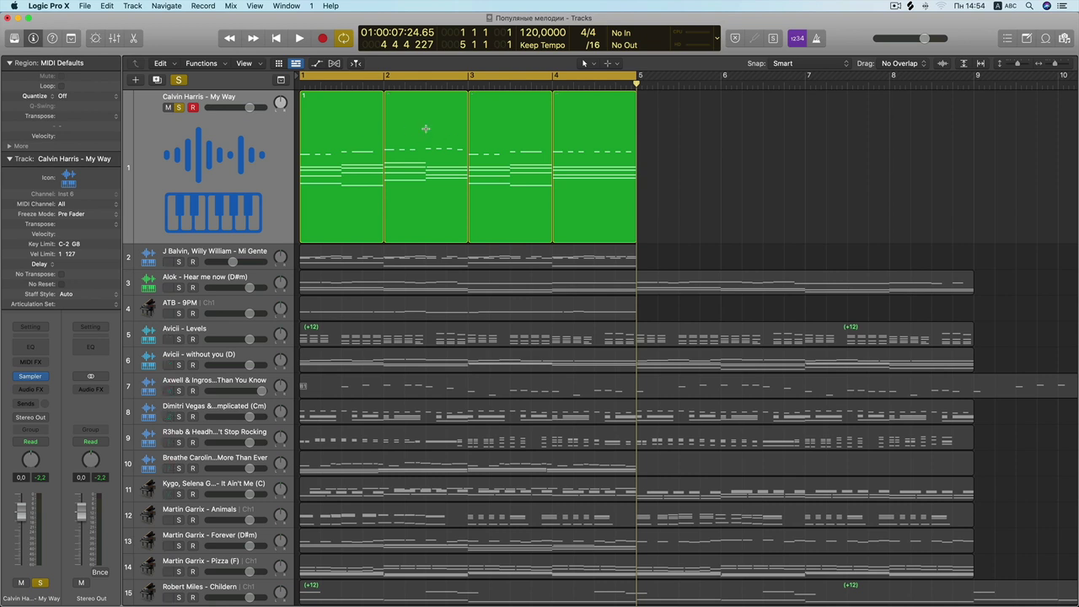
key(super+j)
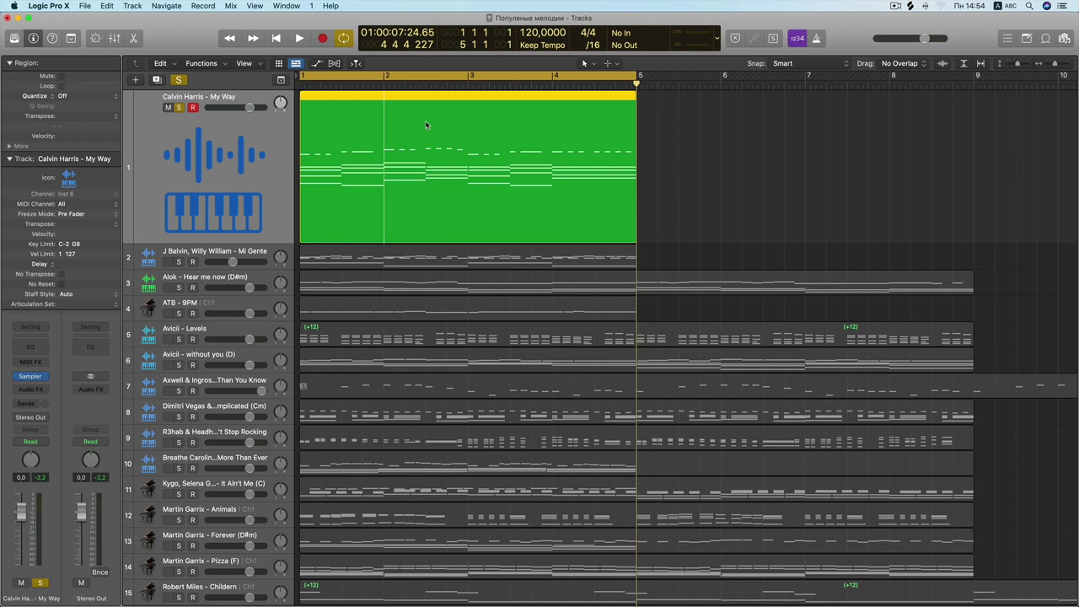
- Open the My Way region in the piano roll and delete the chord notes in bars 3 and 4, keeping the melody above
double_click(425, 110)
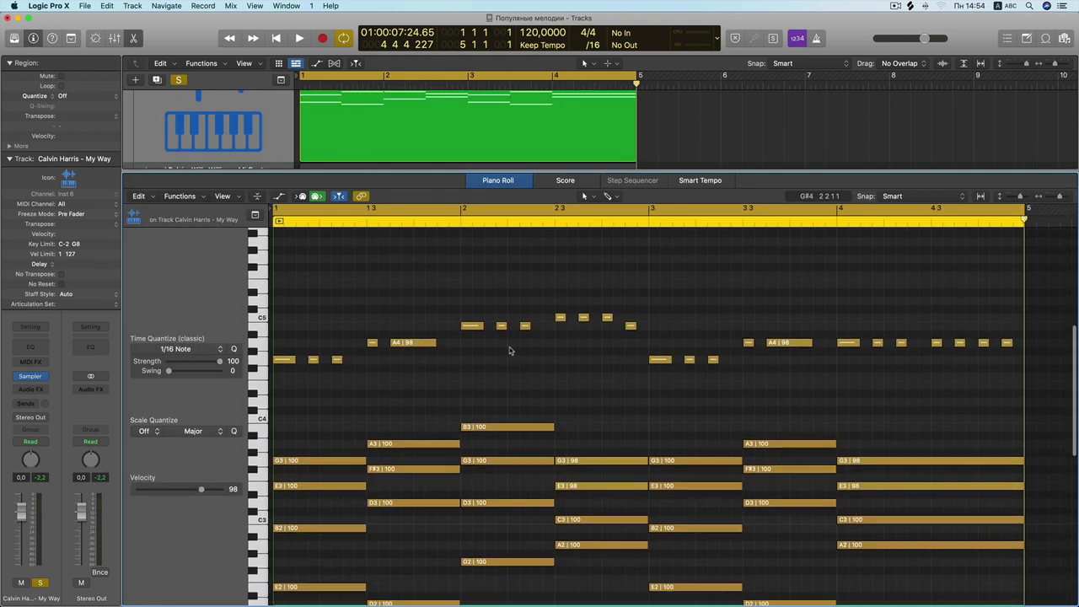
scroll(771, 331, down, 2)
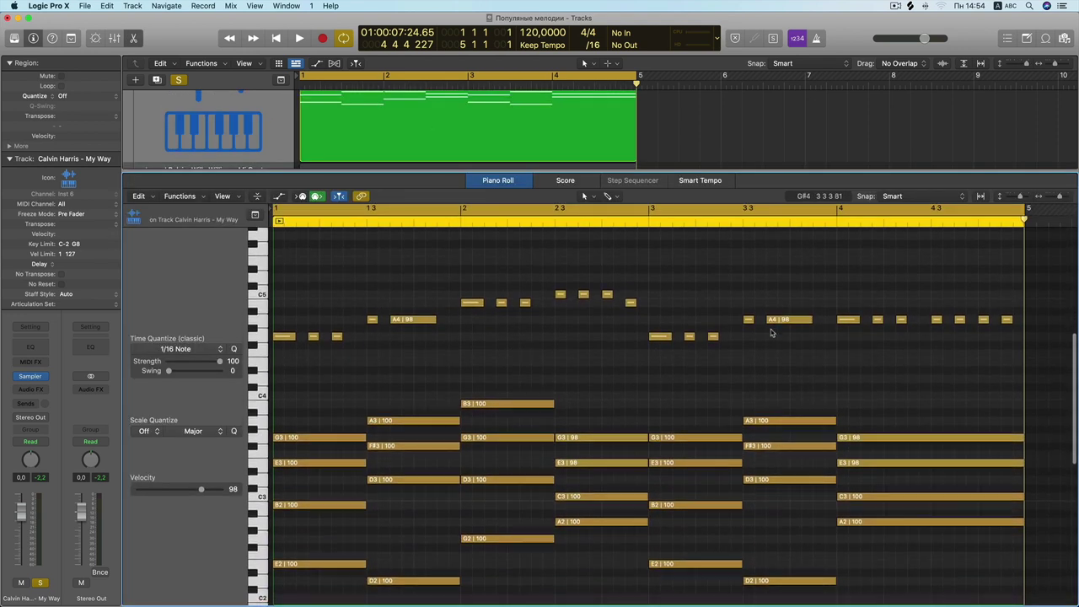
scroll(770, 331, down, 2)
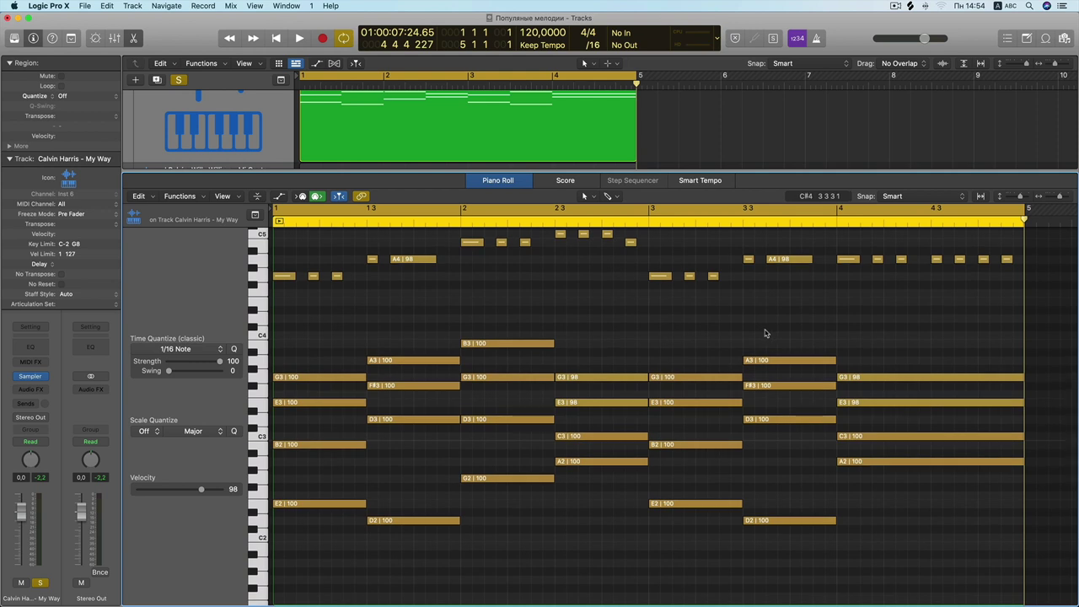
scroll(710, 324, down, 4)
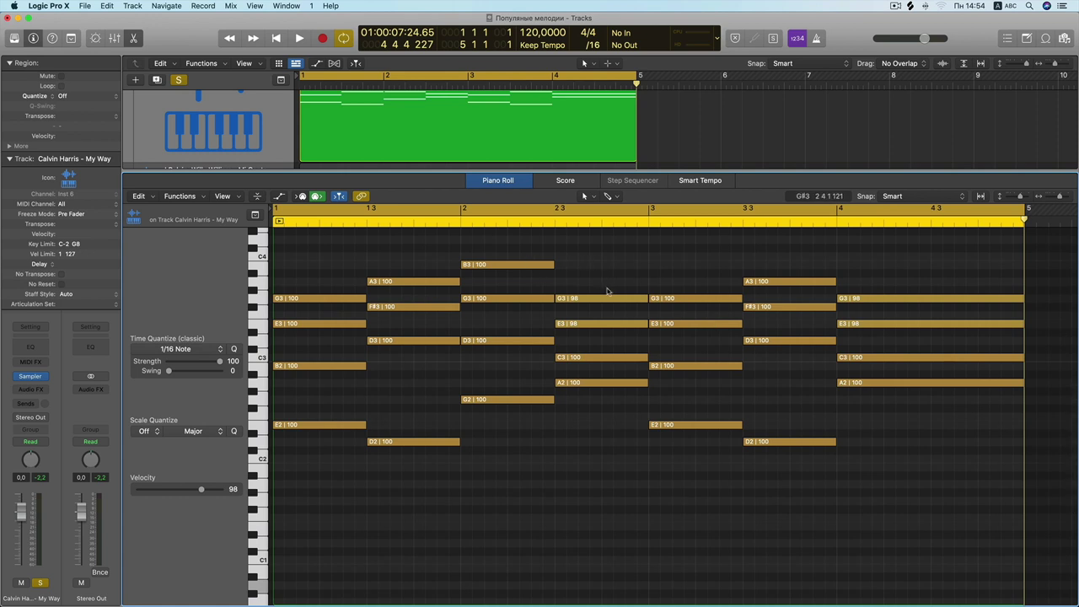
drag(667, 257, 910, 468)
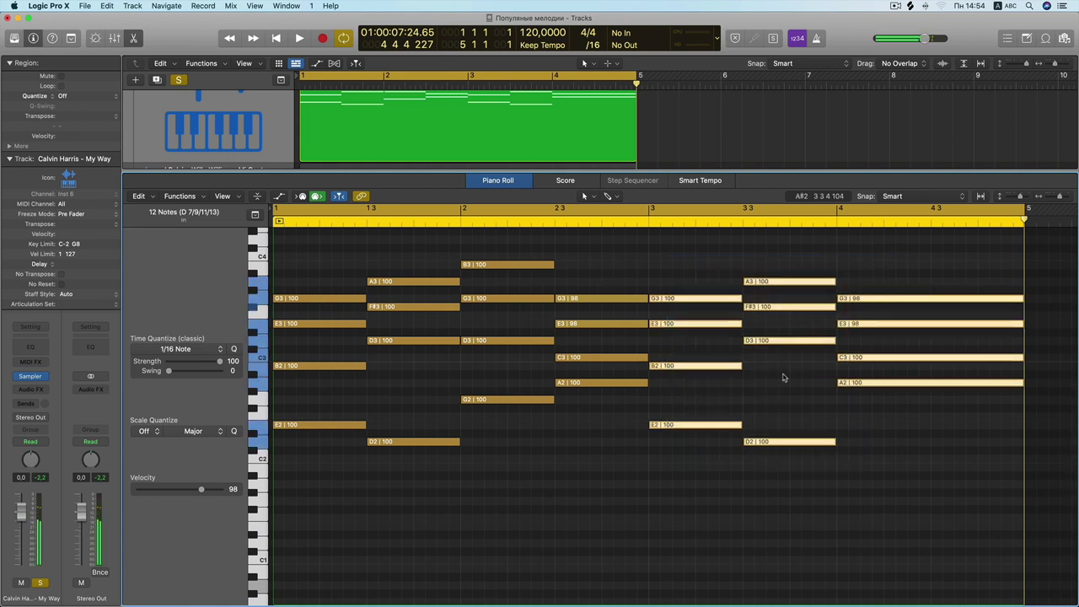
key(Delete)
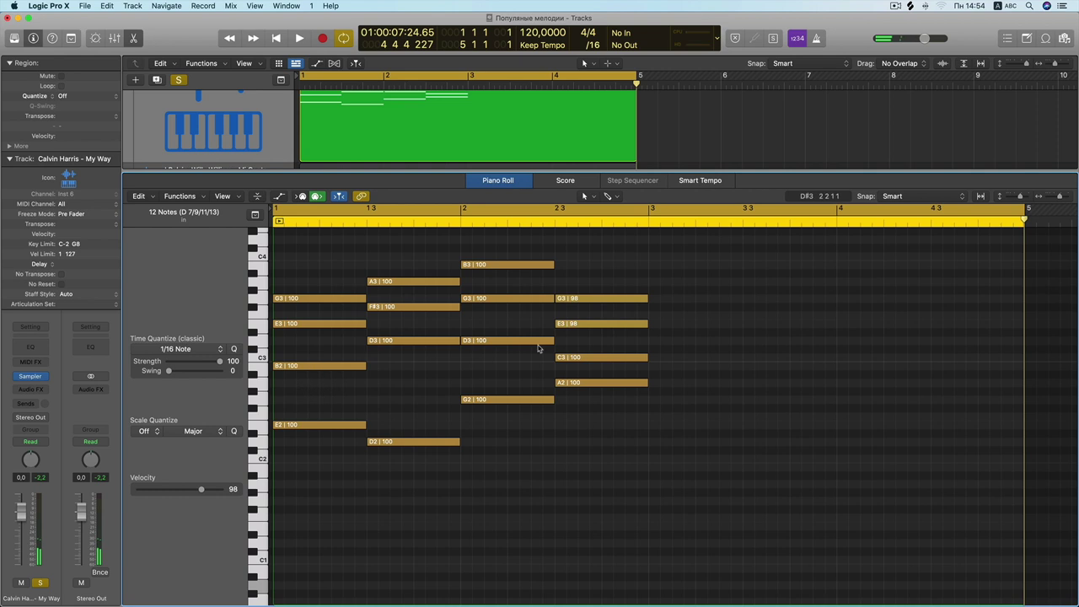
- Copy the chords of bars 1 and 2 into bars 3 and 4
drag(626, 487, 369, 327)
click(780, 323)
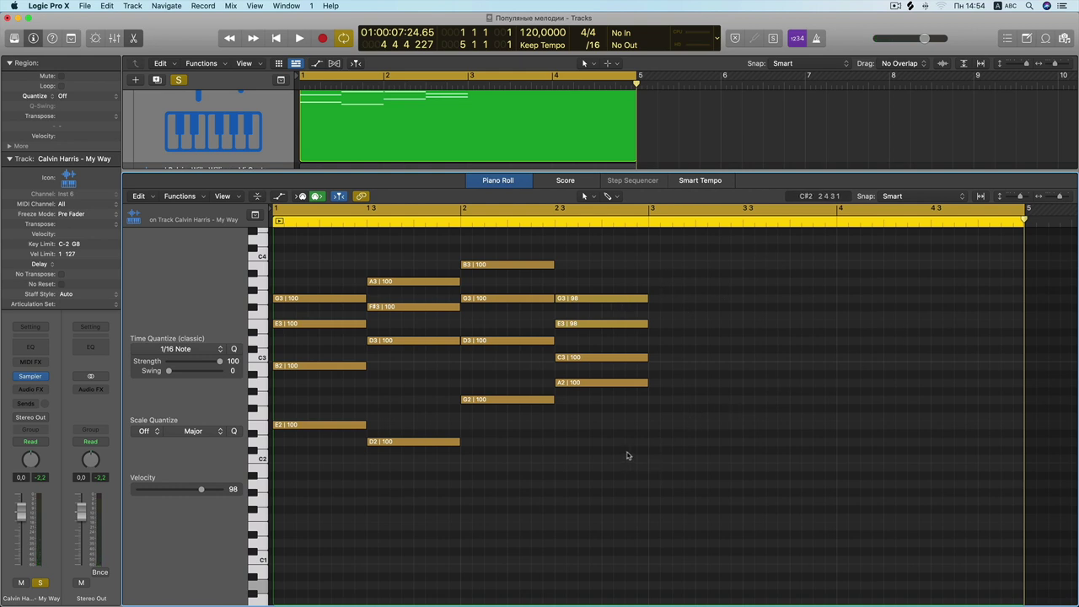
drag(627, 463, 308, 257)
drag(307, 300, 686, 303)
click(691, 279)
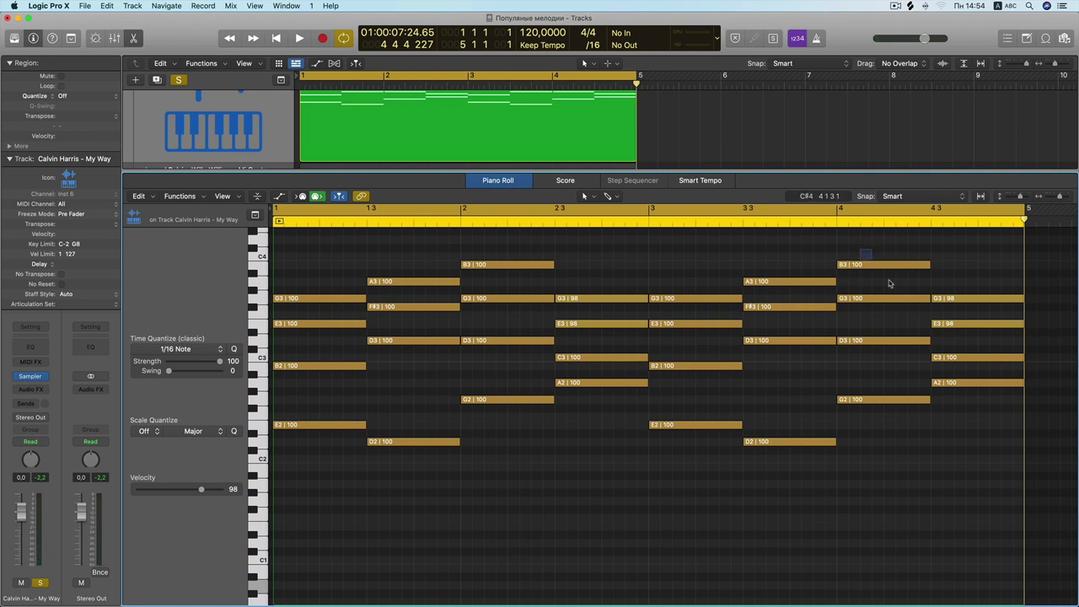
- Delete the first chord of bar 4 and extend the bar's second chord back to the bar's start
drag(859, 250, 994, 466)
click(901, 370)
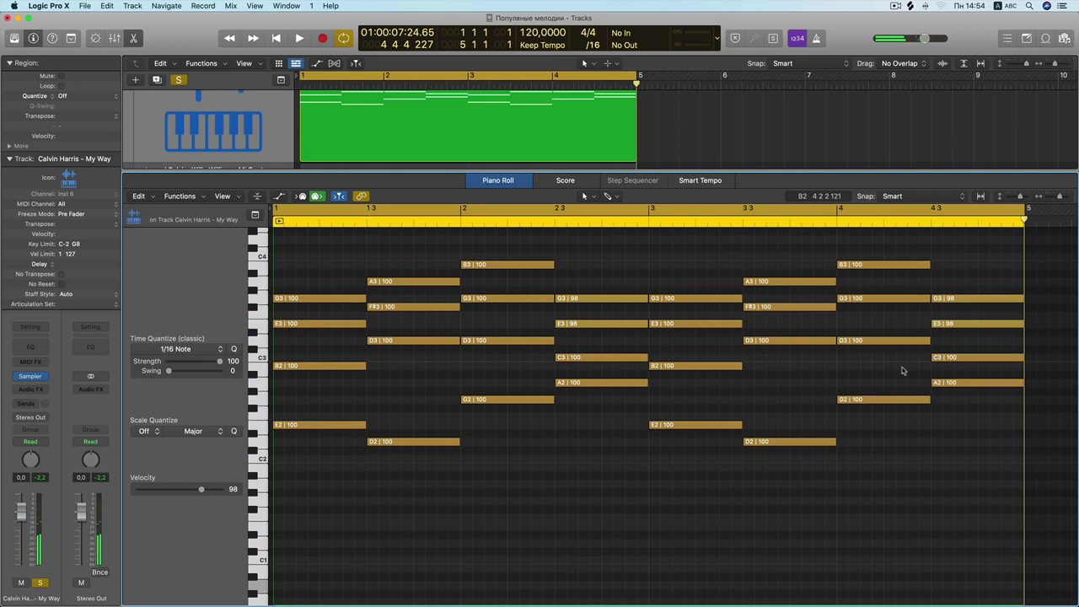
drag(899, 419, 858, 301)
key(Delete)
drag(929, 299, 1024, 300)
click(957, 270)
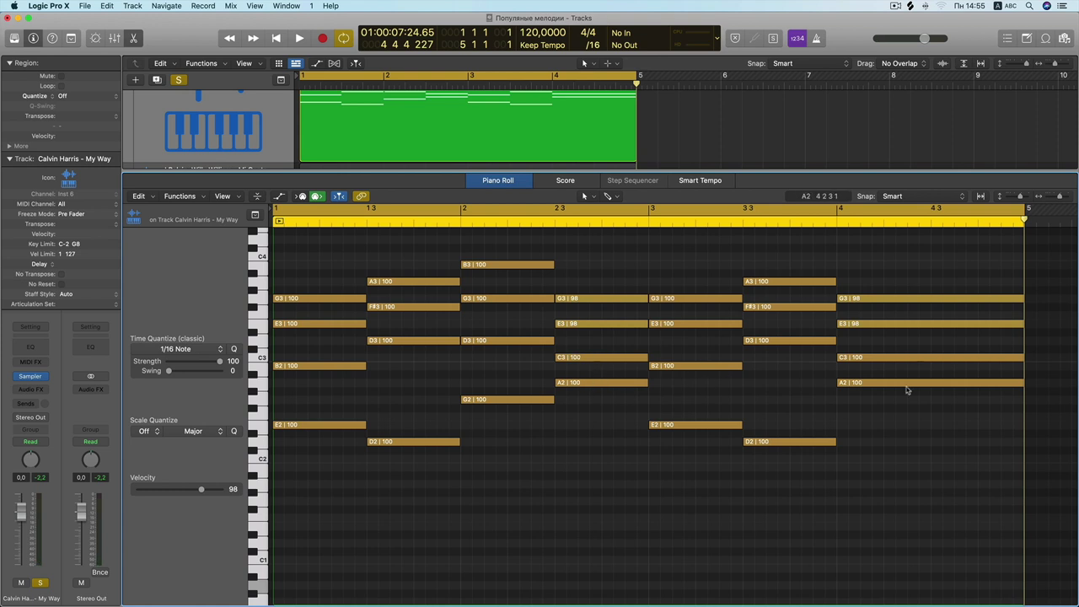
- Play back the rebuilt four-bar pattern from the beginning
scroll(907, 390, up, 3)
scroll(907, 391, up, 3)
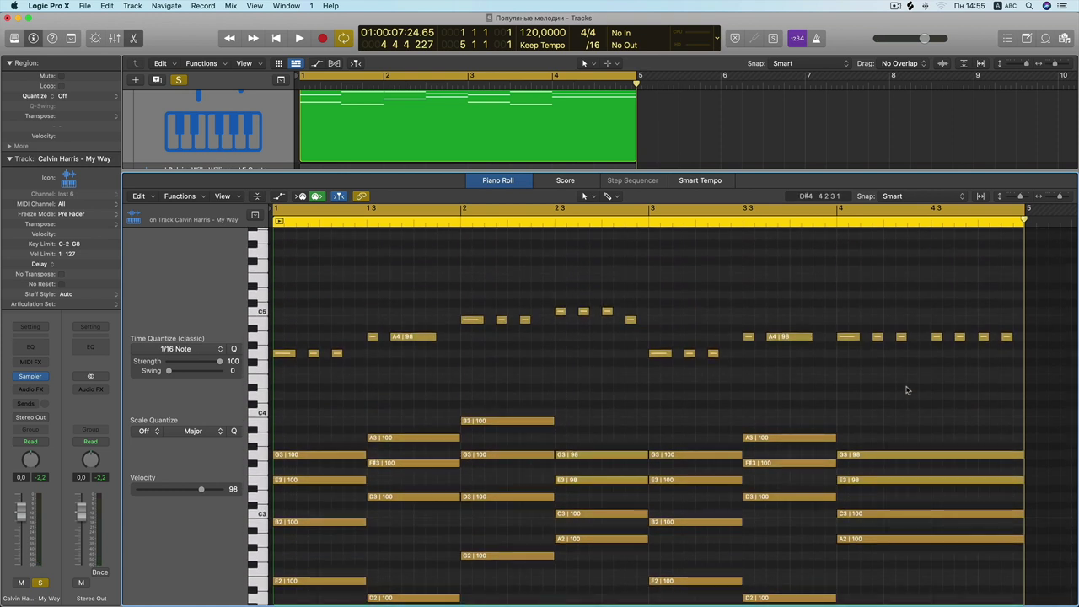
key(space)
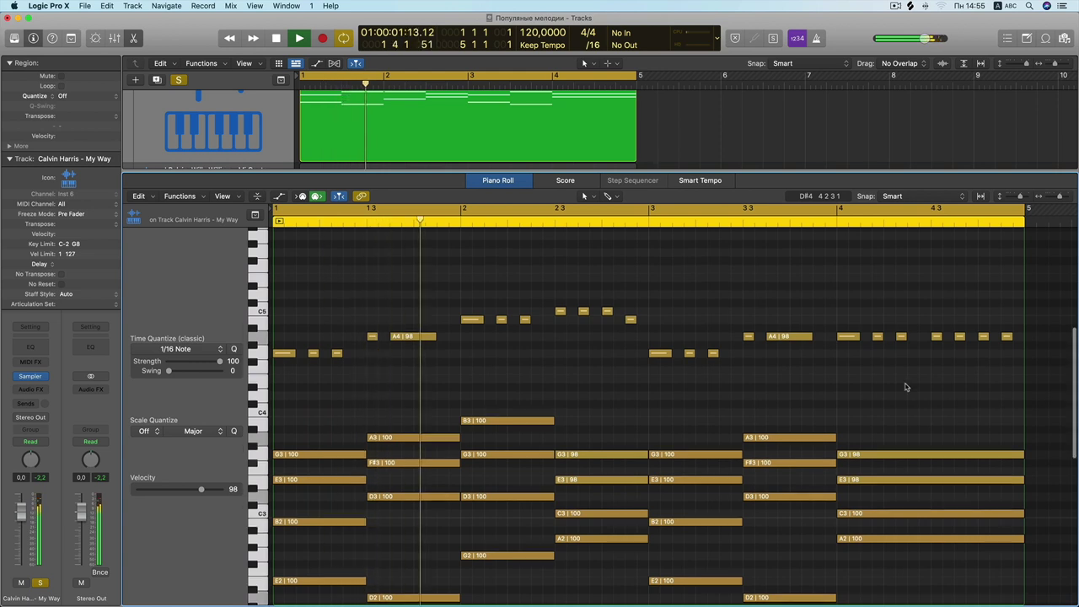
- Listen to the rebuilt pattern through bar 4, stop playback and return the playhead to the start
scroll(907, 389, down, 2)
scroll(906, 387, down, 1)
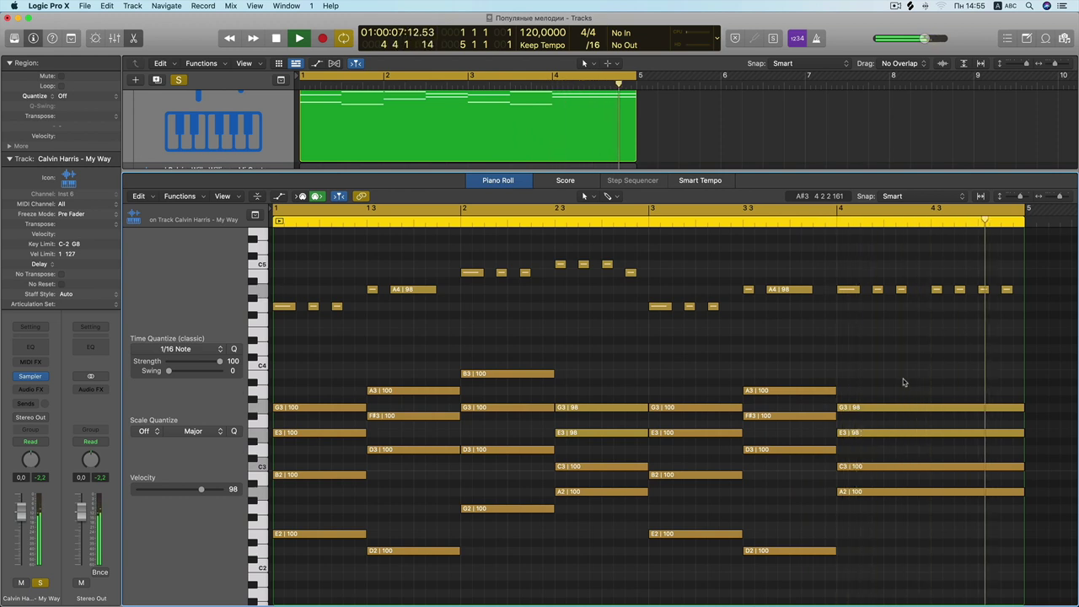
key(space)
key(Return)
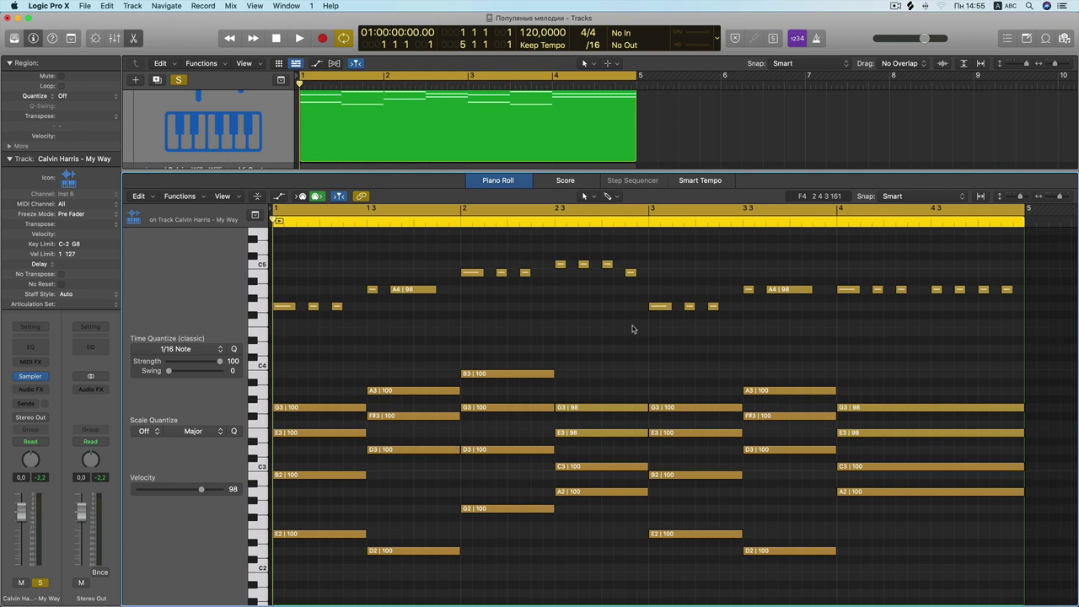
- Replace the chord notes in bars 3 and 4 with a full copy of the chords from bars 1 and 2
scroll(640, 379, down, 2)
drag(671, 531, 896, 336)
key(Delete)
drag(662, 513, 686, 363)
click(705, 323)
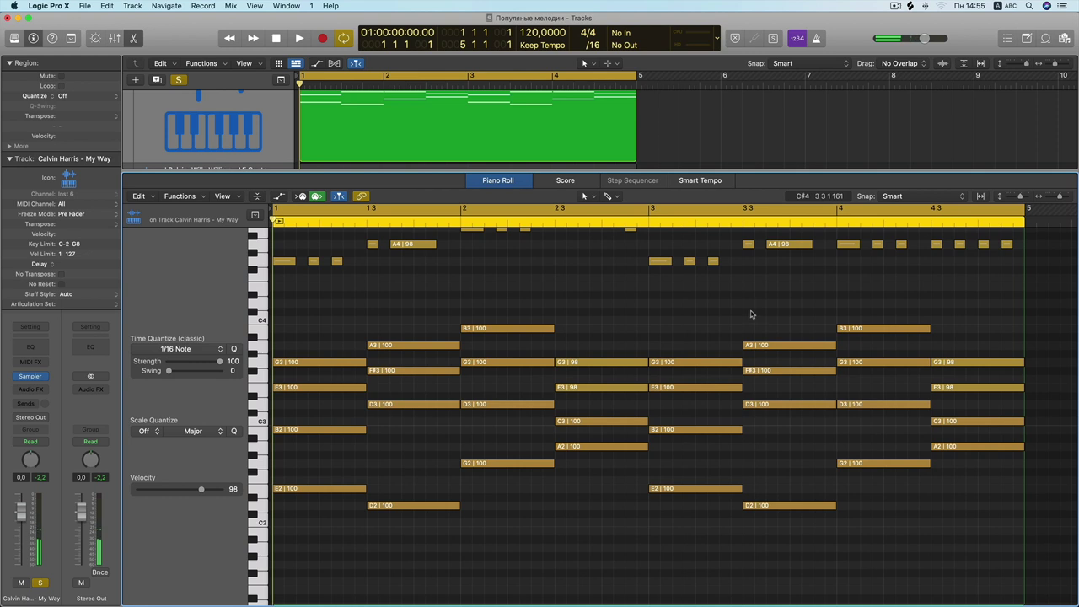
- Highlight the chords of bar 3 and those of bar 1 to compare the two bars
drag(681, 305, 787, 559)
scroll(783, 494, up, 3)
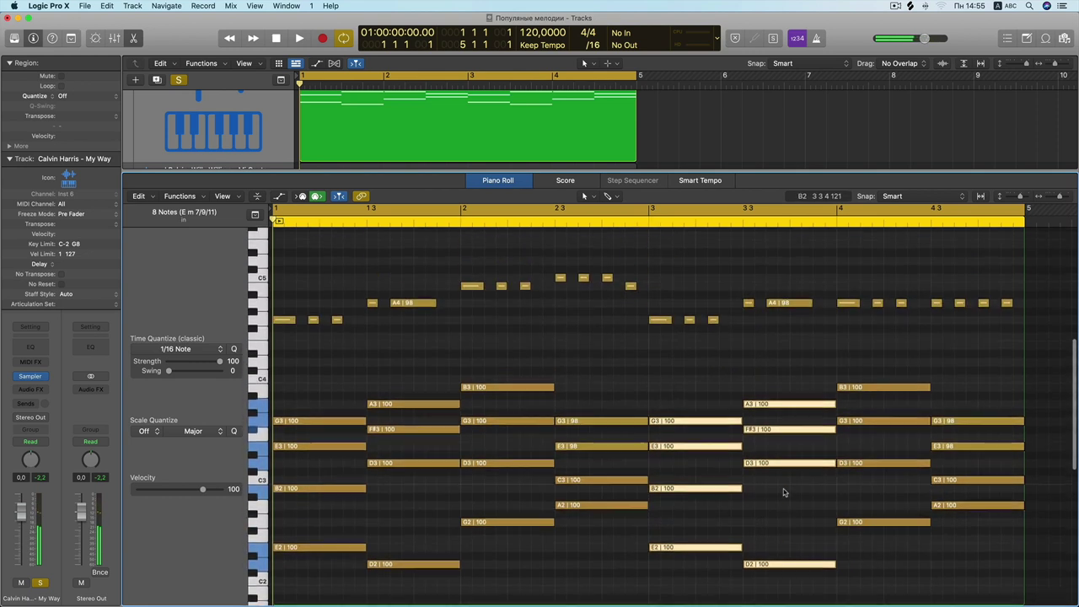
scroll(783, 492, down, 2)
click(776, 441)
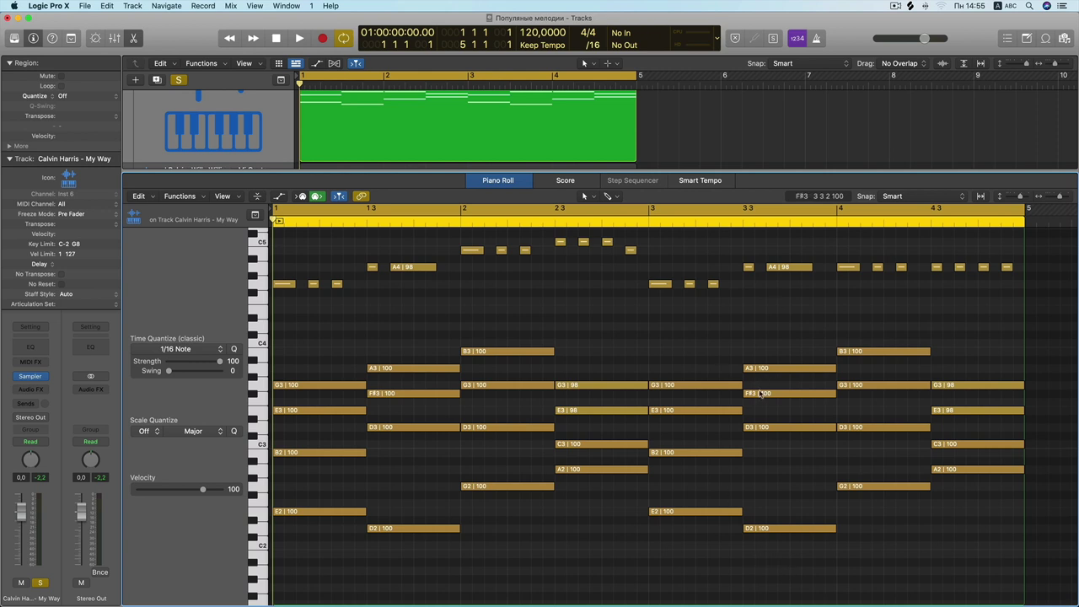
drag(317, 332, 401, 537)
click(527, 340)
- Highlight the chords of bars 2 and 4 together, and the melody notes of bar 4, to compare them
drag(491, 308, 634, 524)
drag(886, 319, 982, 539)
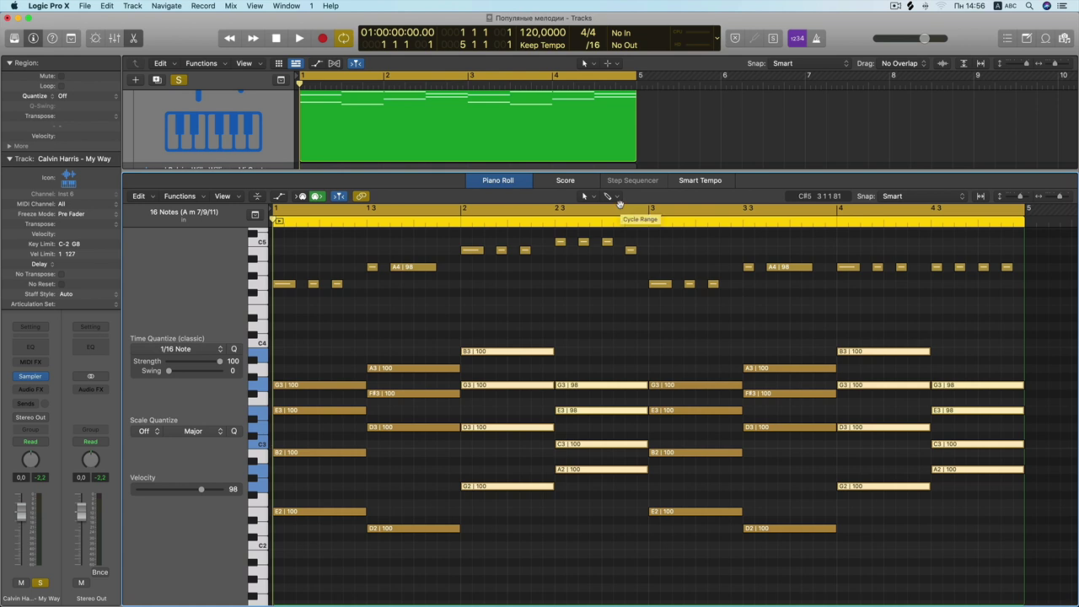
click(628, 307)
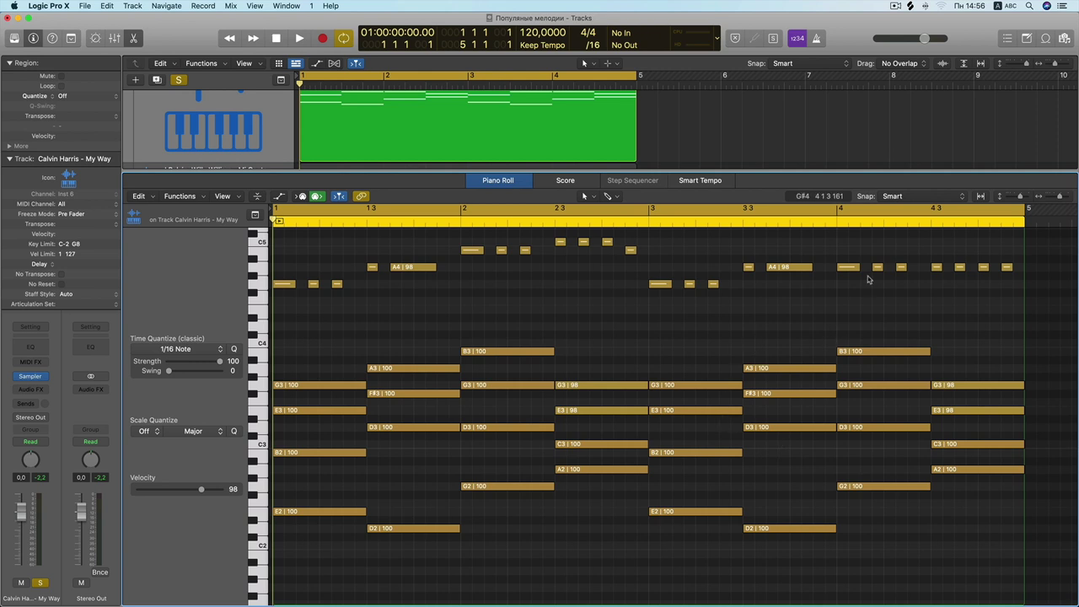
drag(845, 247, 1001, 311)
click(771, 305)
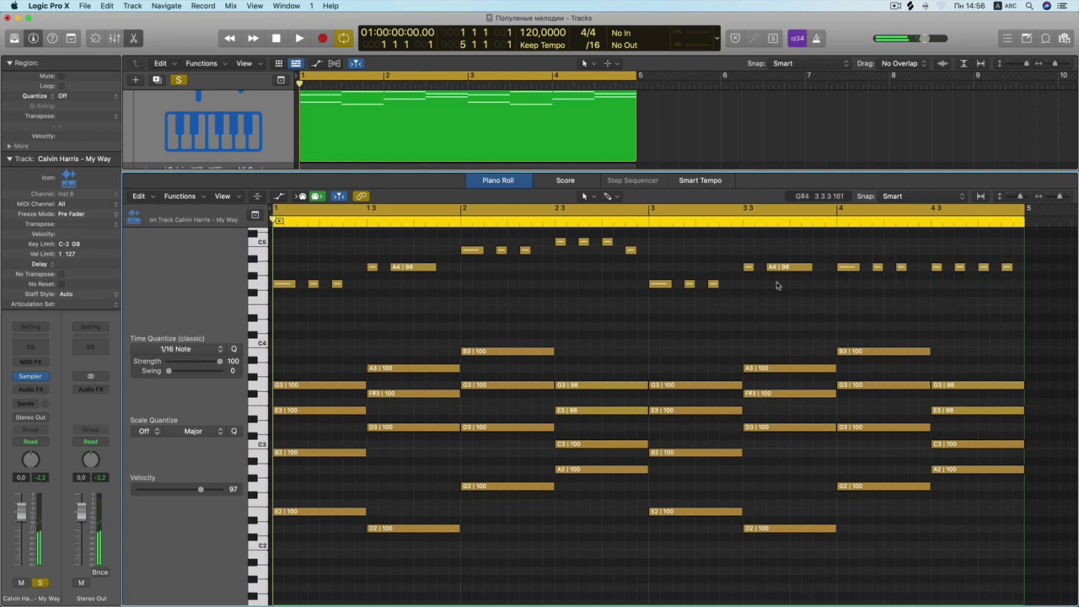
- Close the piano roll, turn off solo on the My Way track, and solo and select the Mi Gente track
key(e)
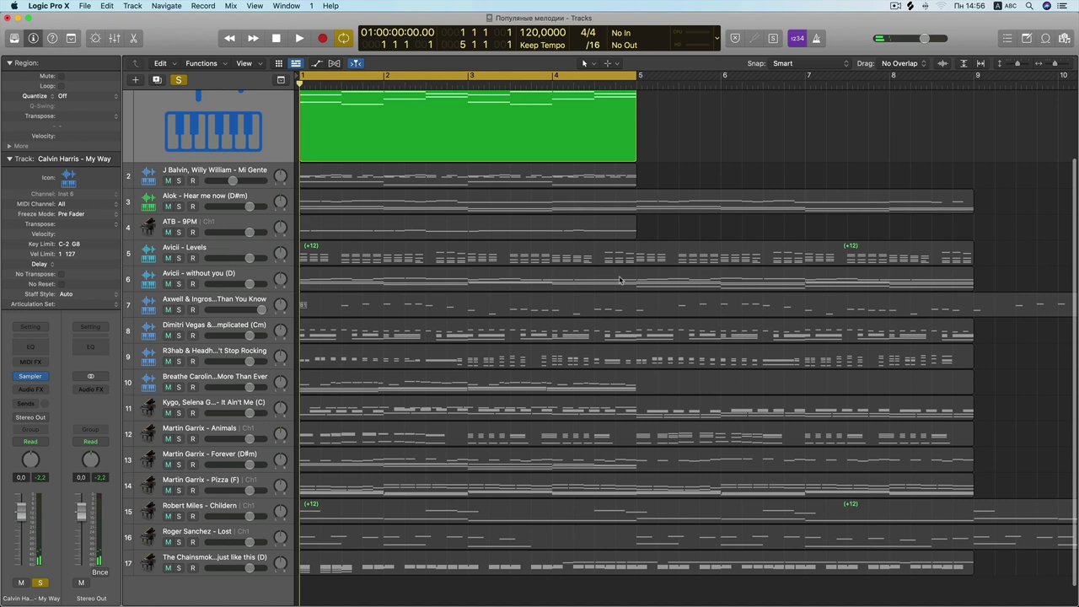
scroll(280, 145, up, 3)
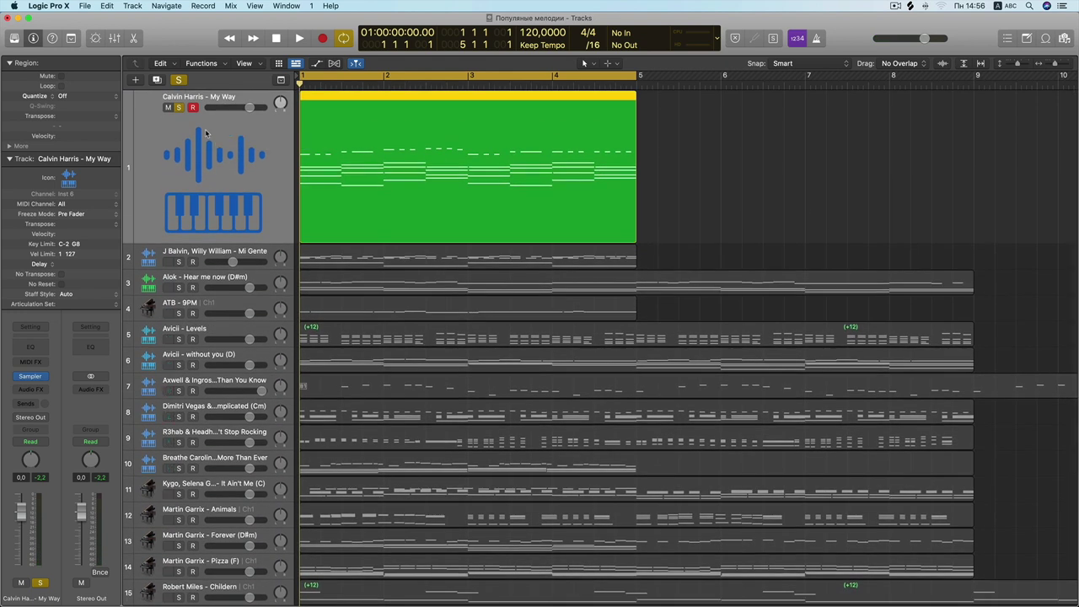
click(179, 107)
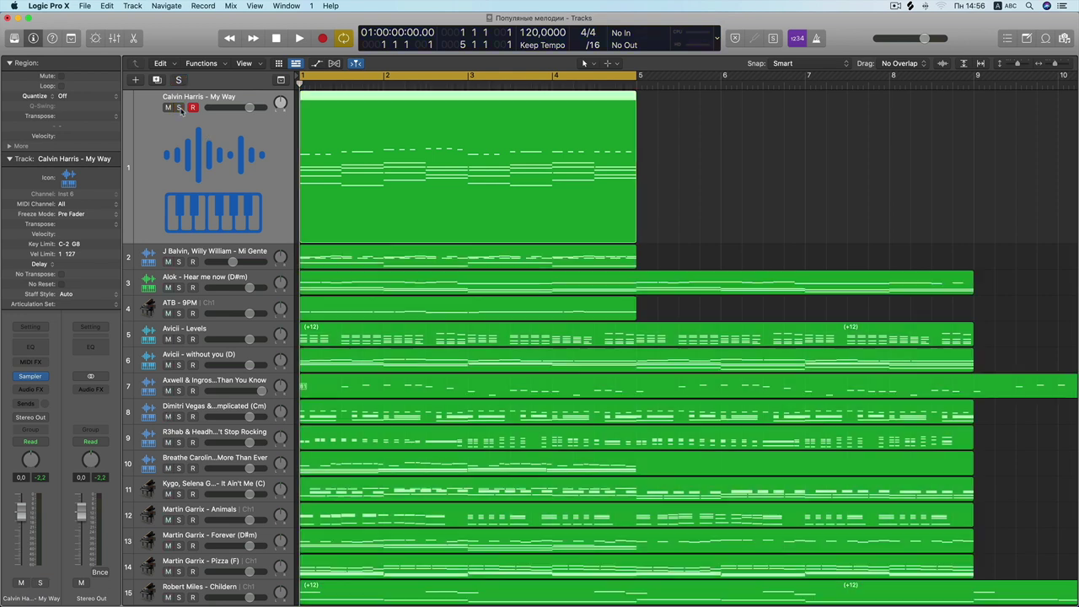
click(178, 261)
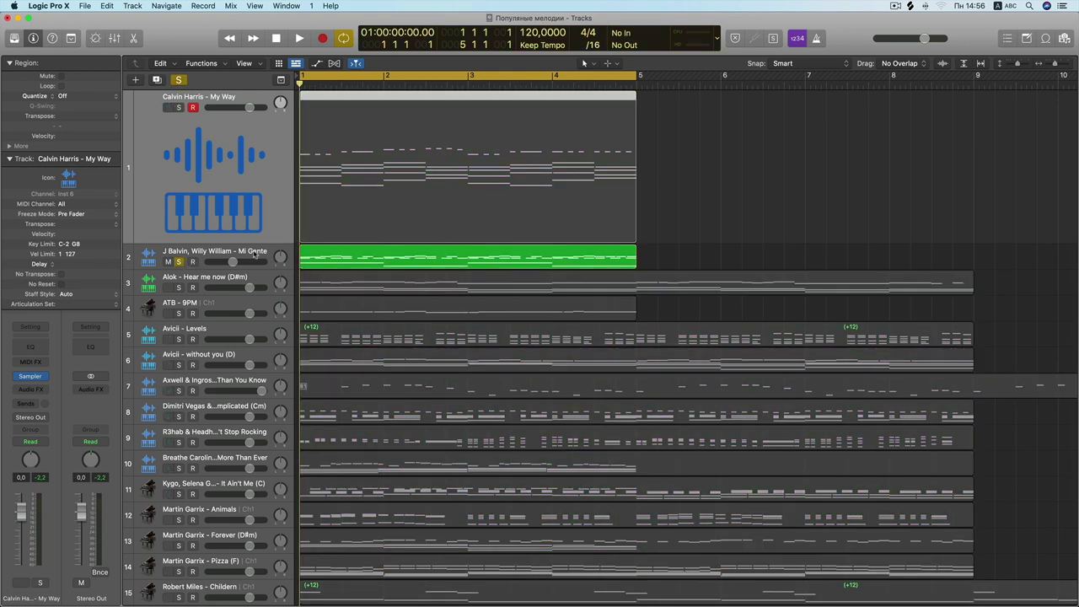
key(Down)
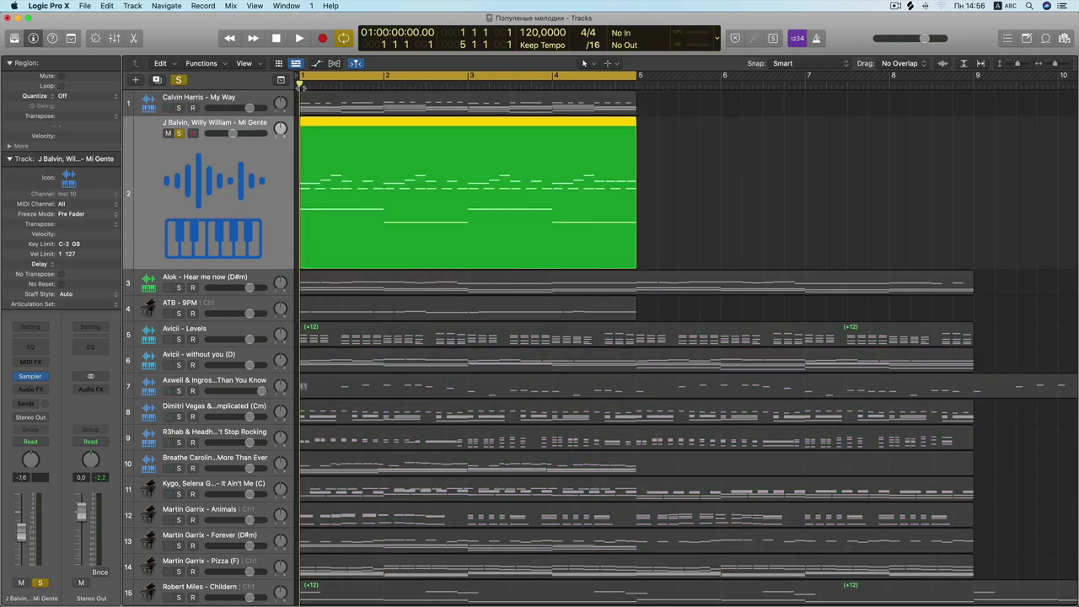
- Play the start of the Mi Gente pattern and open its region in the piano roll
key(space)
double_click(367, 135)
key(space)
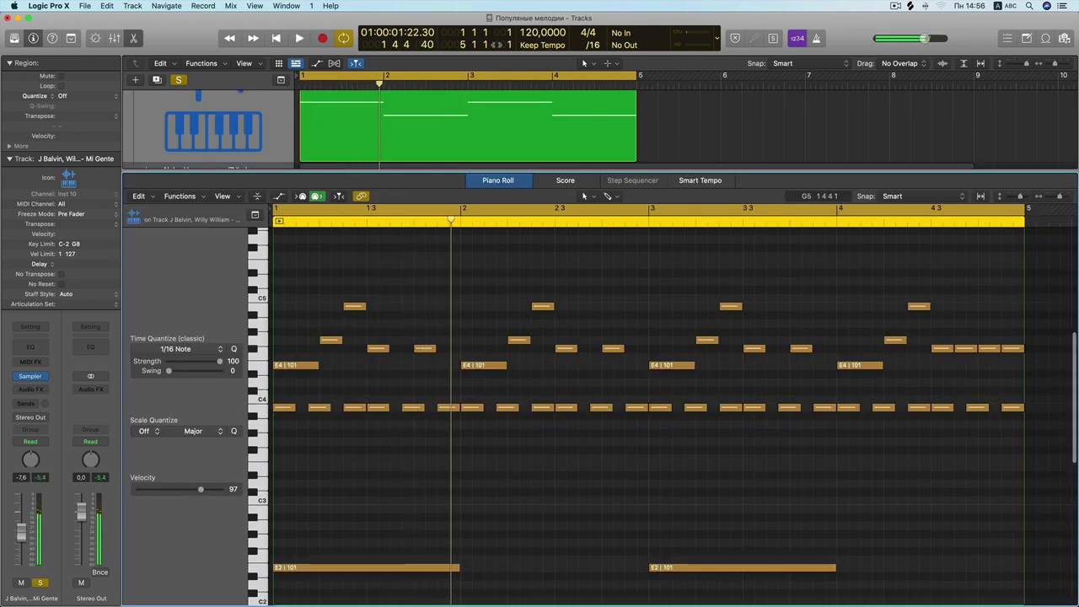
- Set the project tempo to 110 while playing back the Mi Gente pattern, and return the stopped playhead to the start
mouse_move(540, 32)
mouse_down()
mouse_move(539, 50)
mouse_move(539, 24)
mouse_up()
key(space)
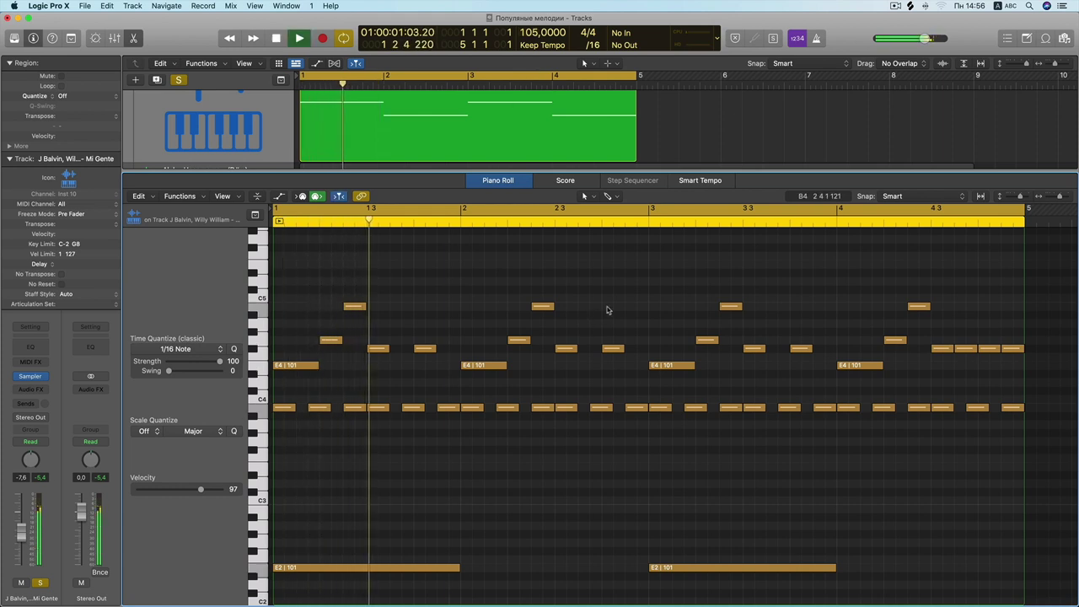
drag(540, 32, 540, 24)
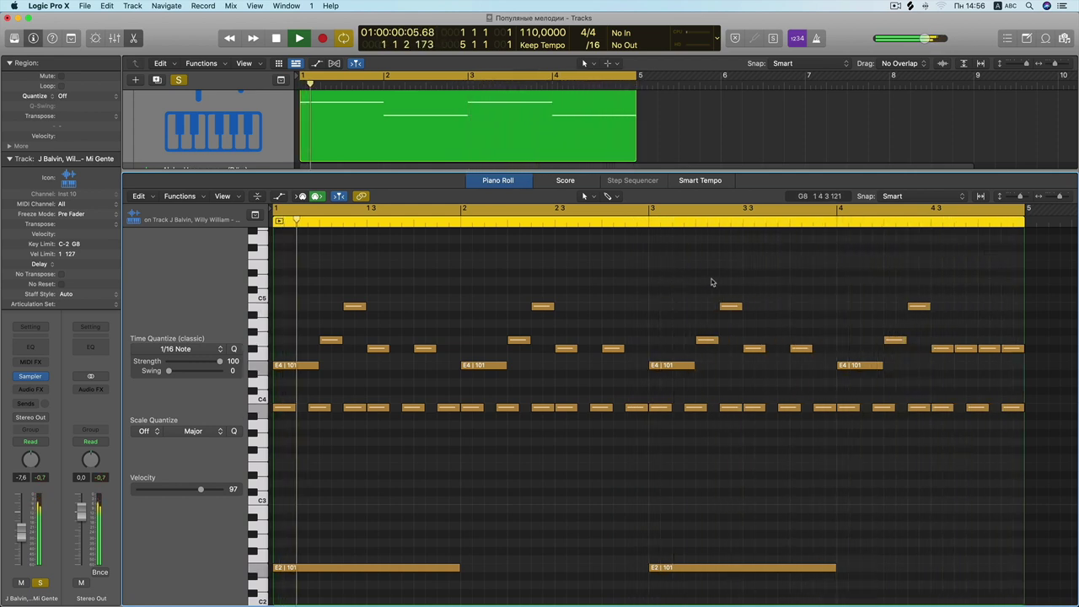
key(space)
key(Return)
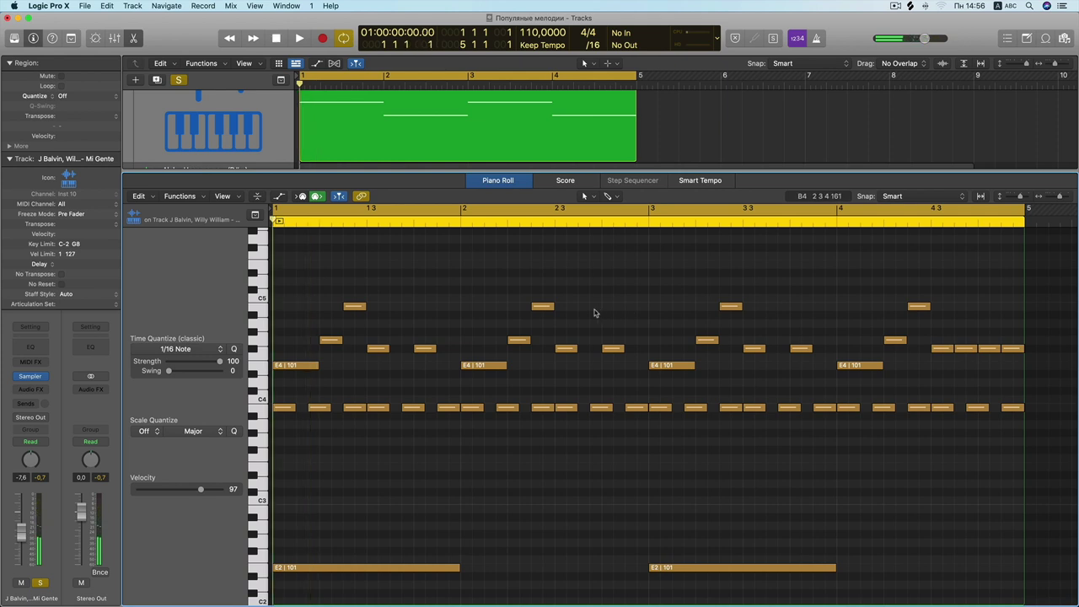
- Highlight the upper melody and repeated notes of bar 1 in the Mi Gente pattern to examine them
drag(455, 272, 290, 458)
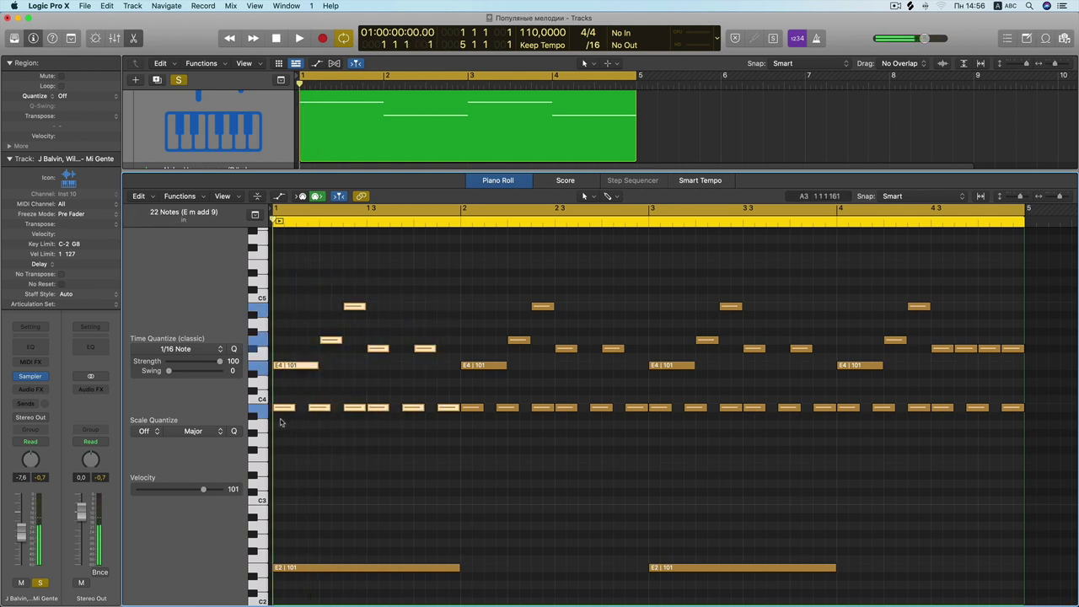
mouse_move(284, 409)
mouse_down()
mouse_move(649, 410)
mouse_move(284, 410)
mouse_up()
click(338, 352)
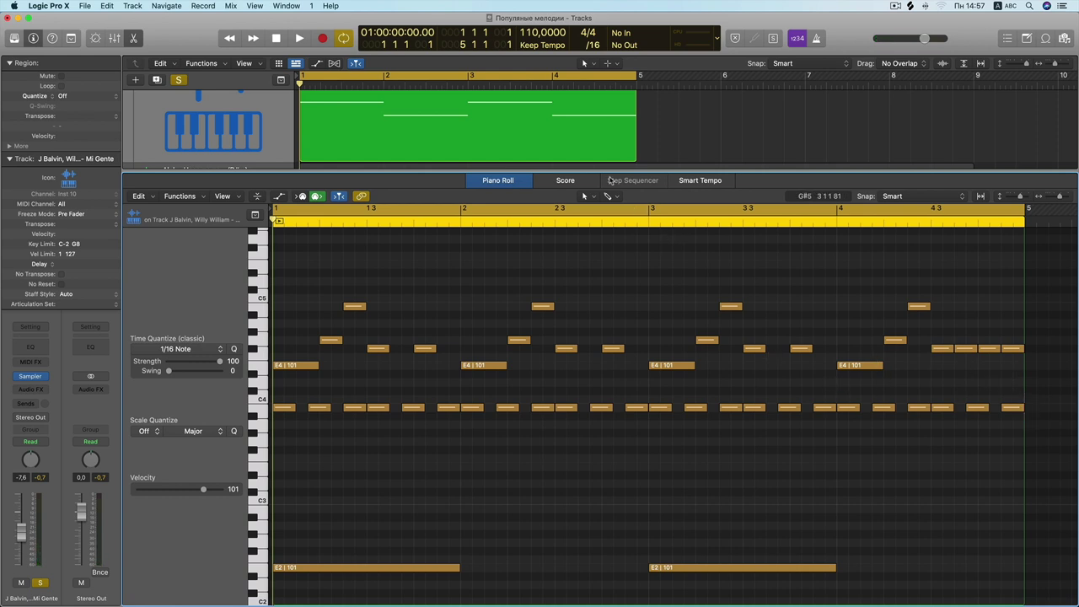
- Close the piano roll and split the Mi Gente region at the starts of bars 2, 3 and 4
key(e)
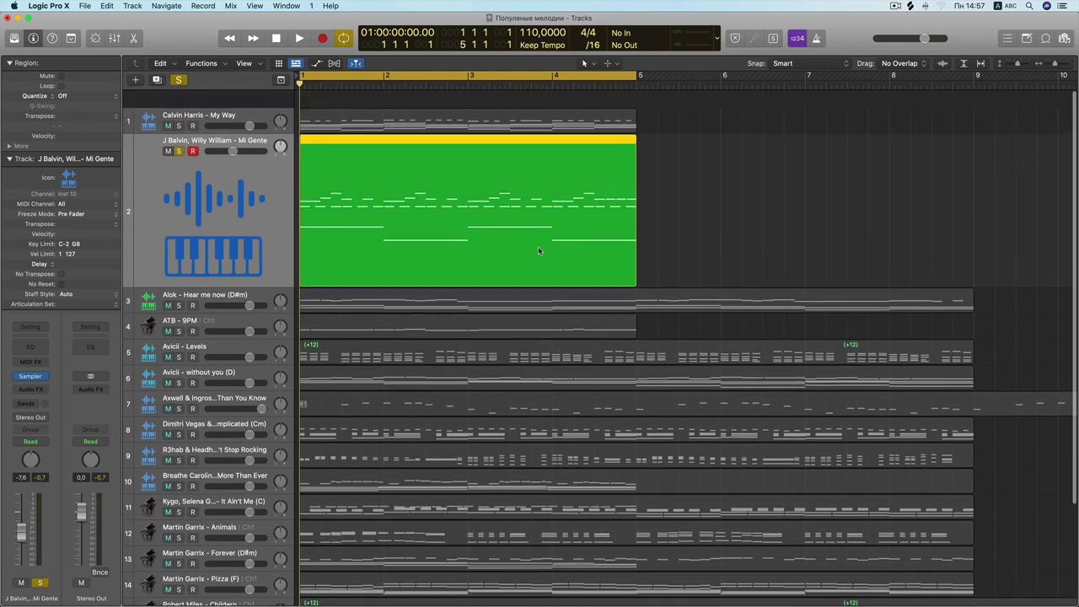
scroll(538, 249, down, 1)
click(384, 225)
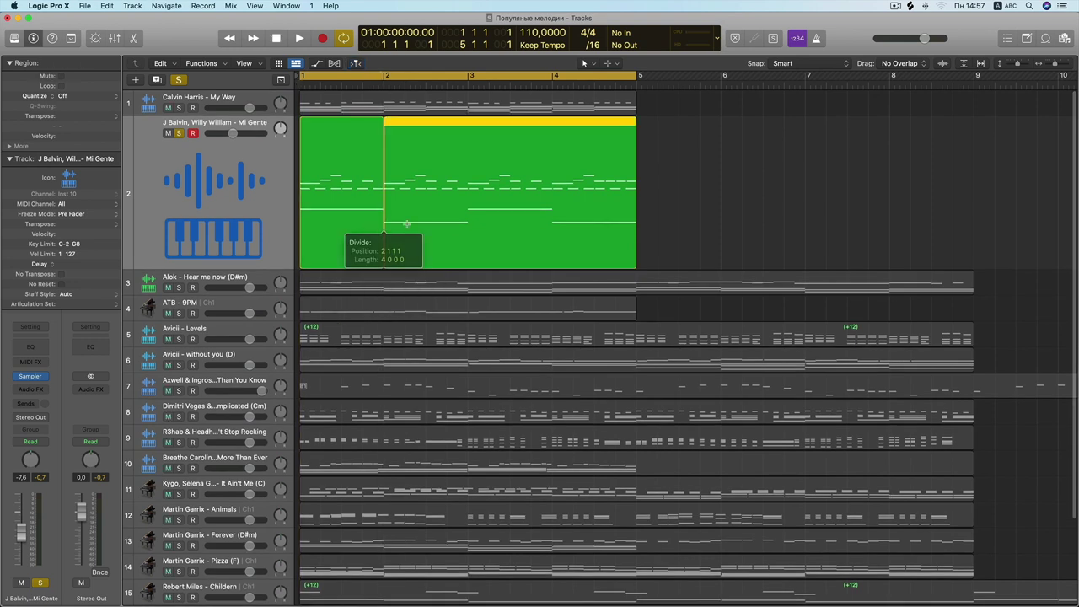
click(468, 222)
click(550, 221)
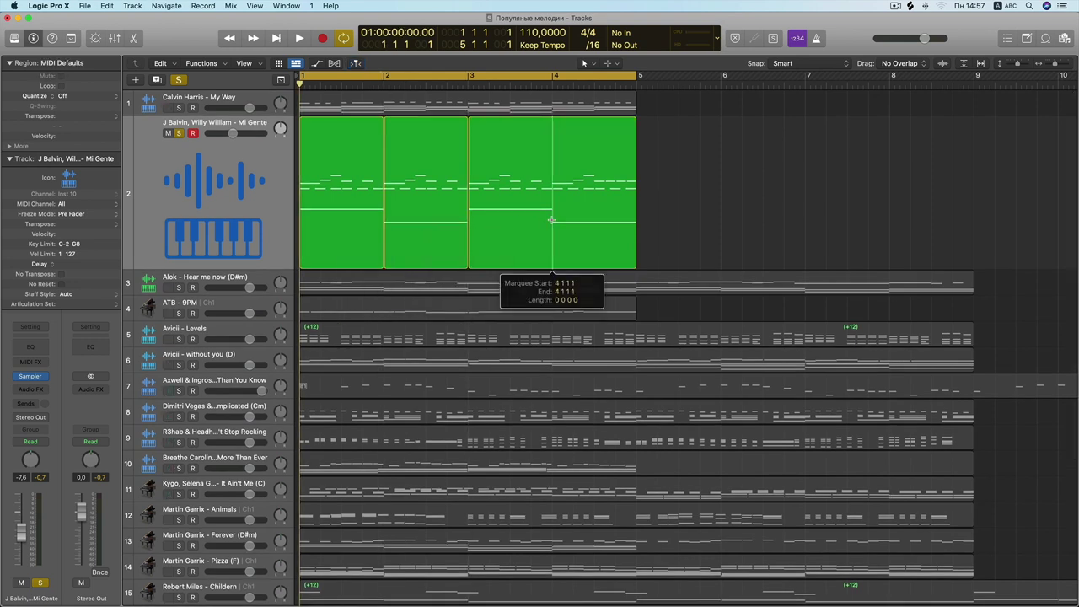
- Select the first three one-bar Mi Gente regions and name them 1
click(511, 162)
shift+click(362, 139)
shift+click(401, 132)
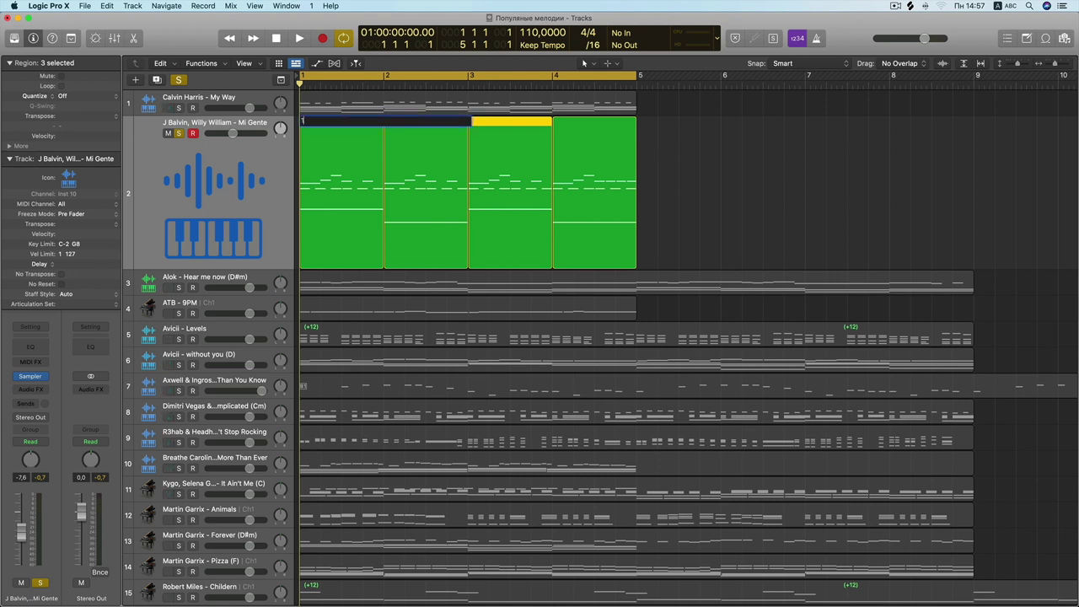
key(Return)
- Rename the second and third one-bar Mi Gente regions individually as 1
click(739, 149)
click(423, 130)
key(shift+n)
text(1)
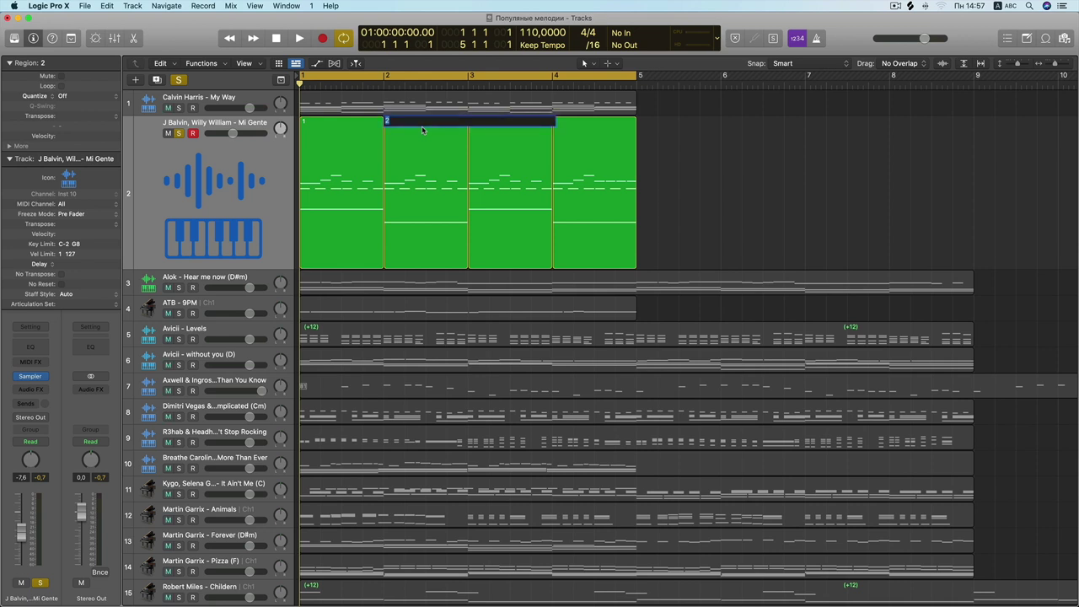
key(Return)
click(499, 128)
key(shift+n)
text(1)
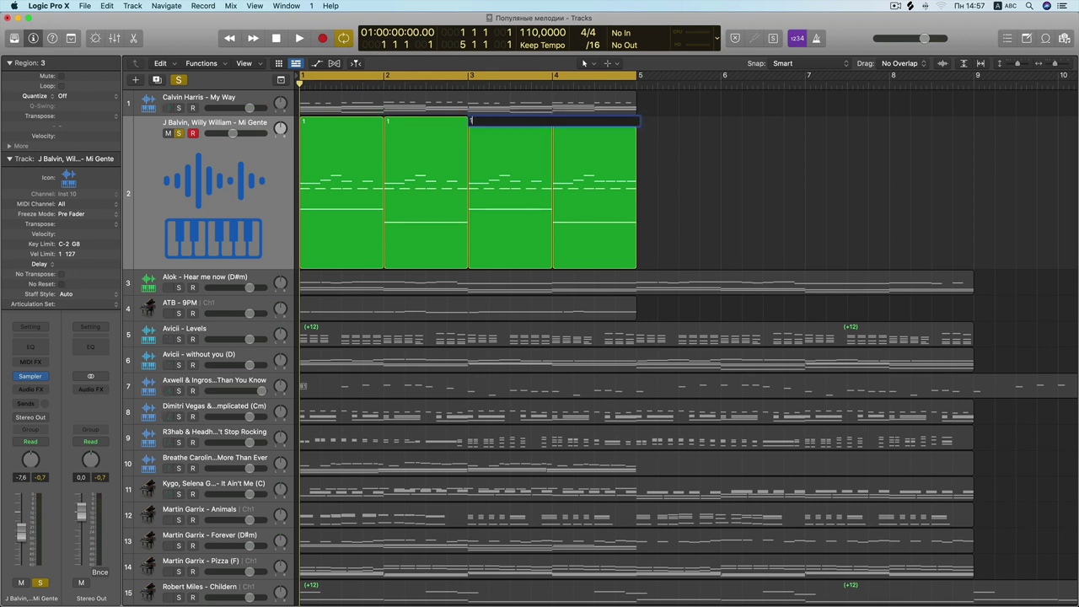
key(Return)
- Name the fourth one-bar Mi Gente region 2
click(618, 143)
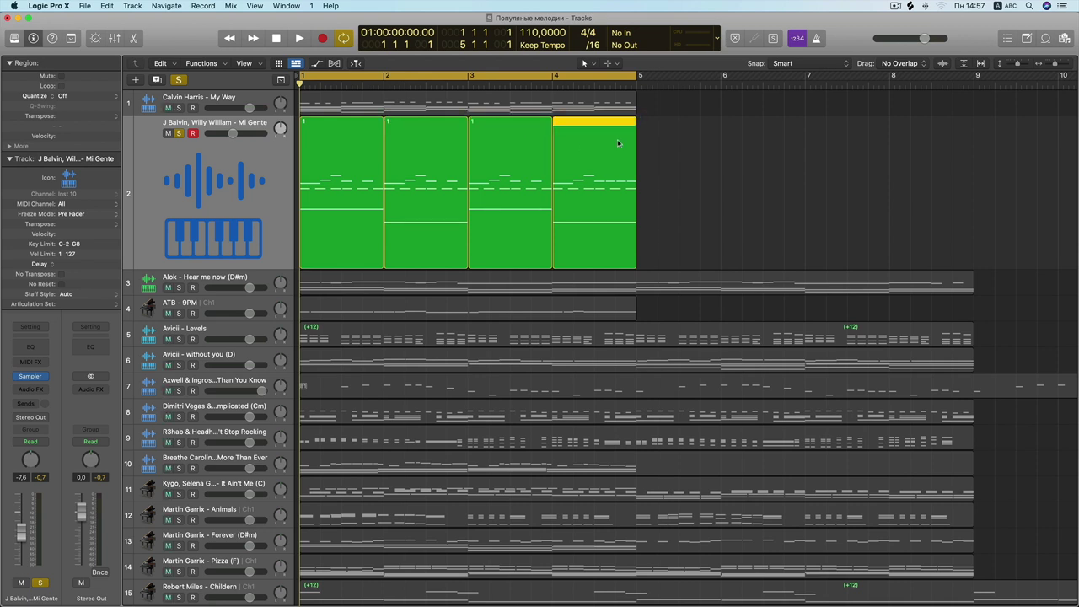
key(shift+n)
text(2)
key(Return)
click(644, 169)
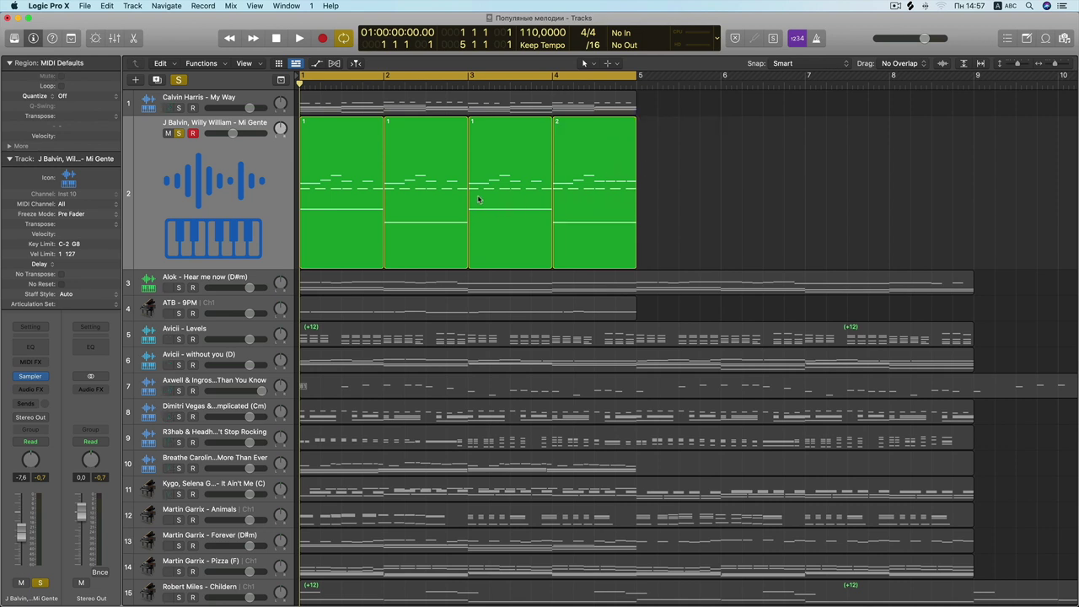
- Open all four Mi Gente regions together in the piano roll and examine their bass and melody notes
double_click(336, 153)
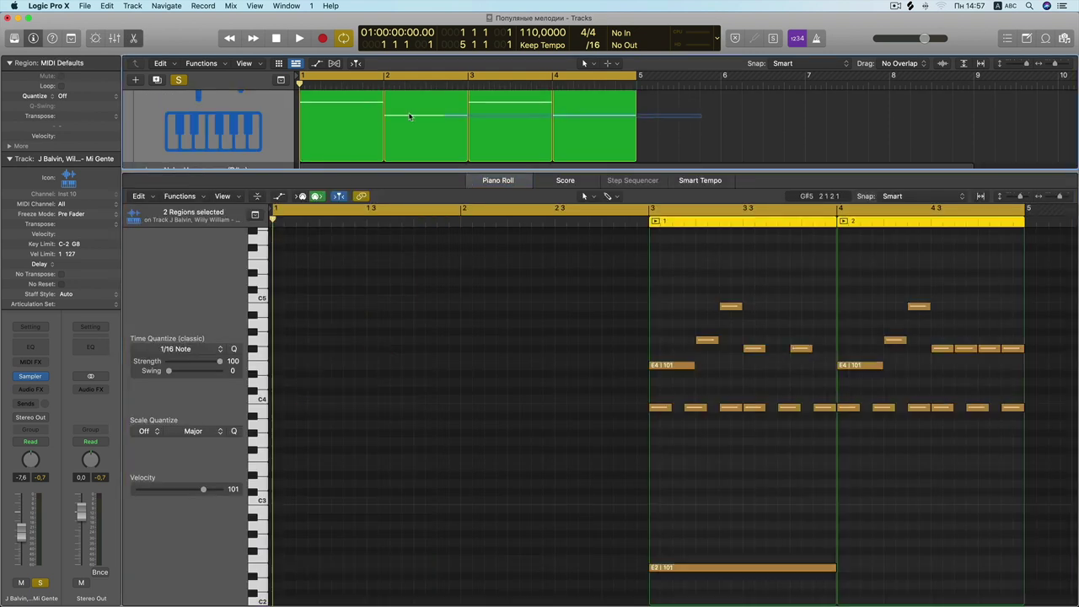
key(super+a)
scroll(495, 396, down, 3)
scroll(495, 401, down, 6)
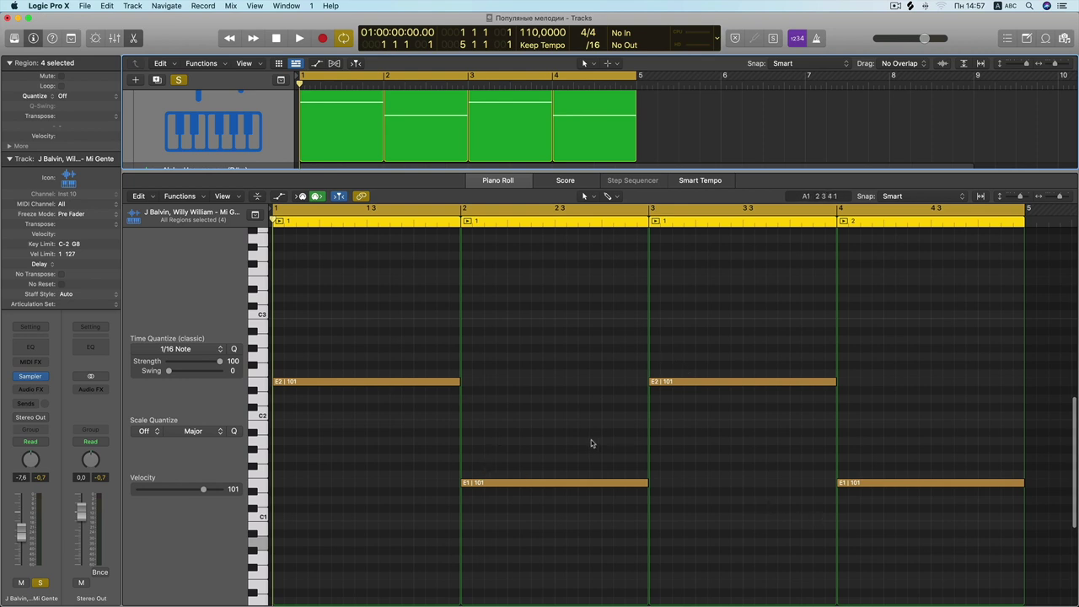
scroll(590, 443, up, 15)
scroll(590, 444, down, 6)
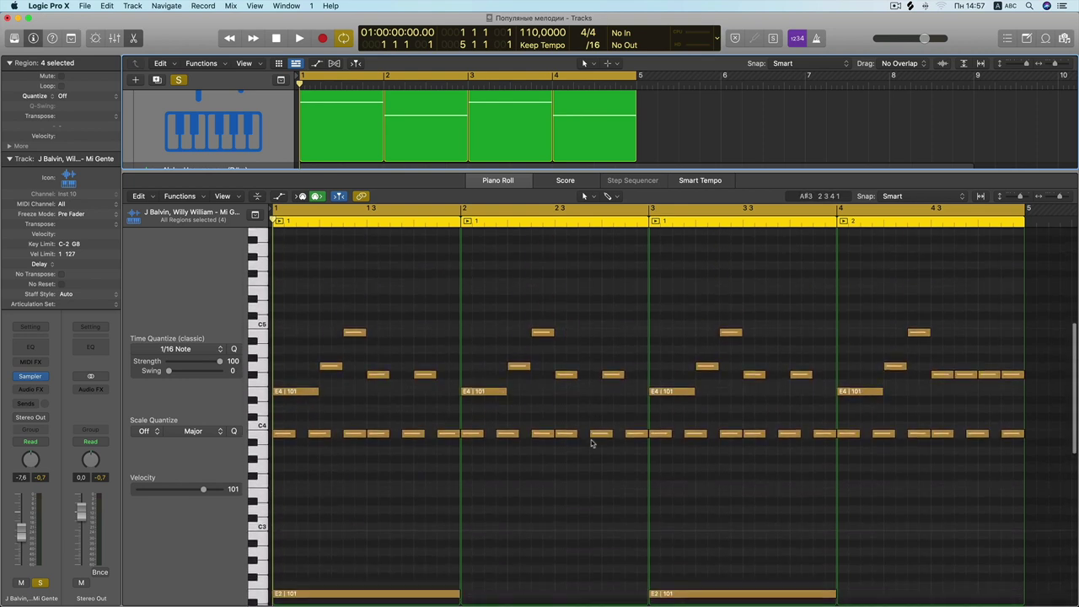